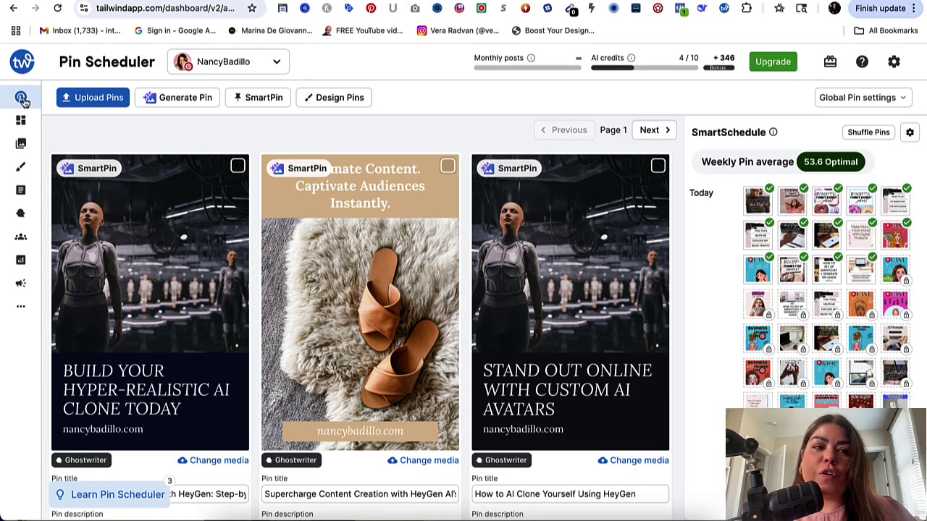
Generate a Pinterest Pin from the URL of the Etsy how-old-were-they-game-bridal-shower listing
mouse_move(23, 98)
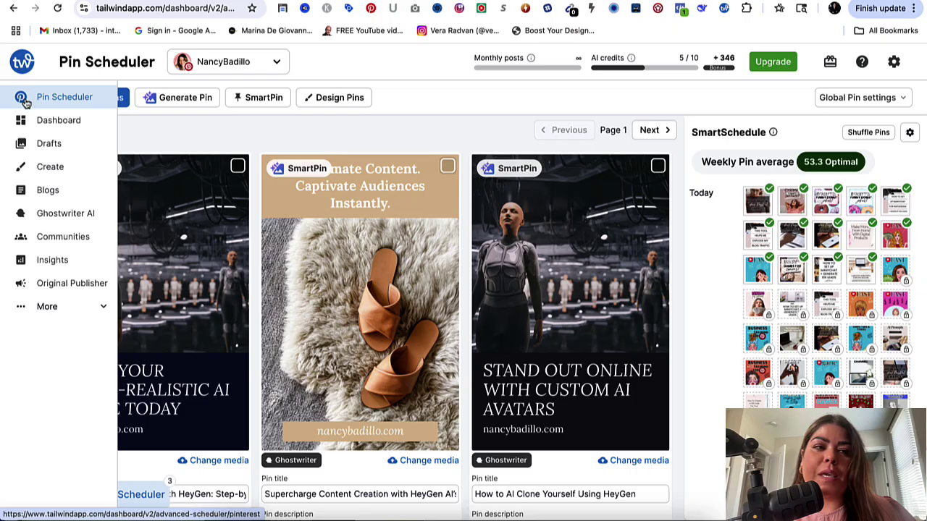
mouse_move(176, 107)
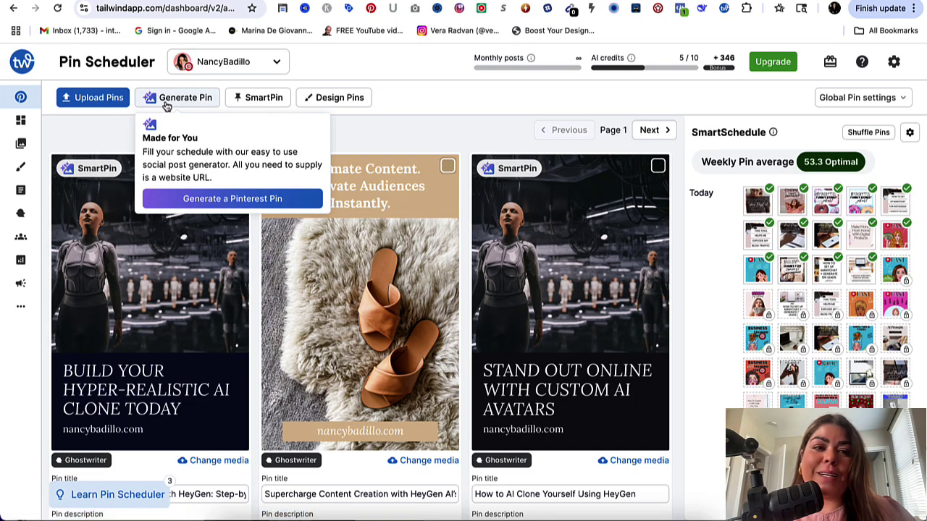
left_click(206, 202)
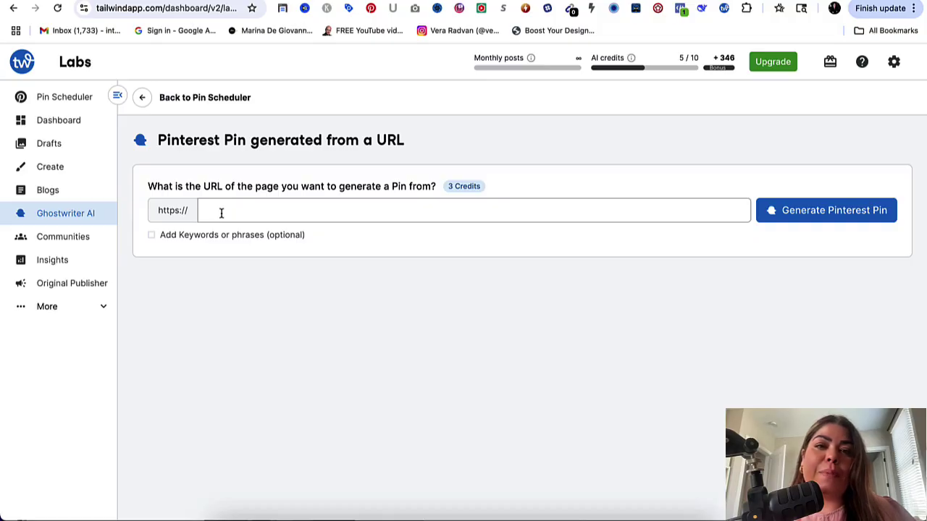
left_click(221, 213)
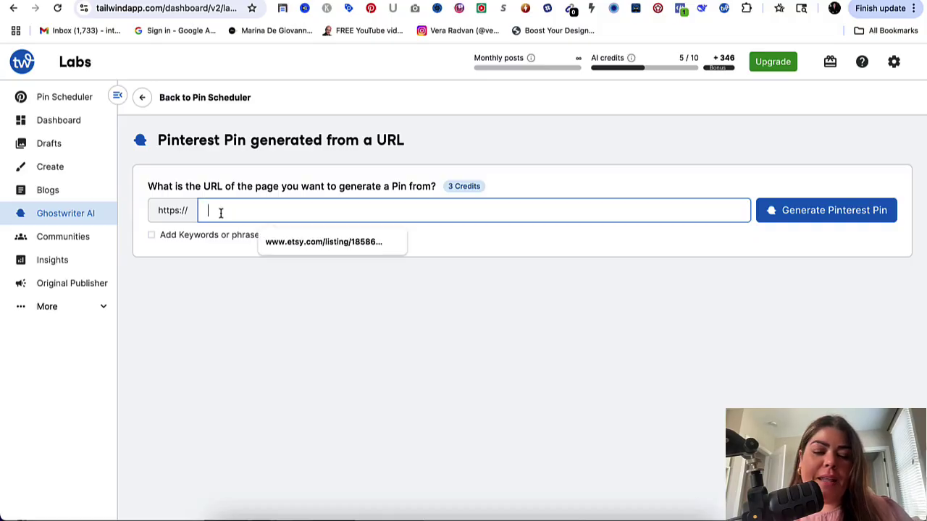
key("ctrl+v")
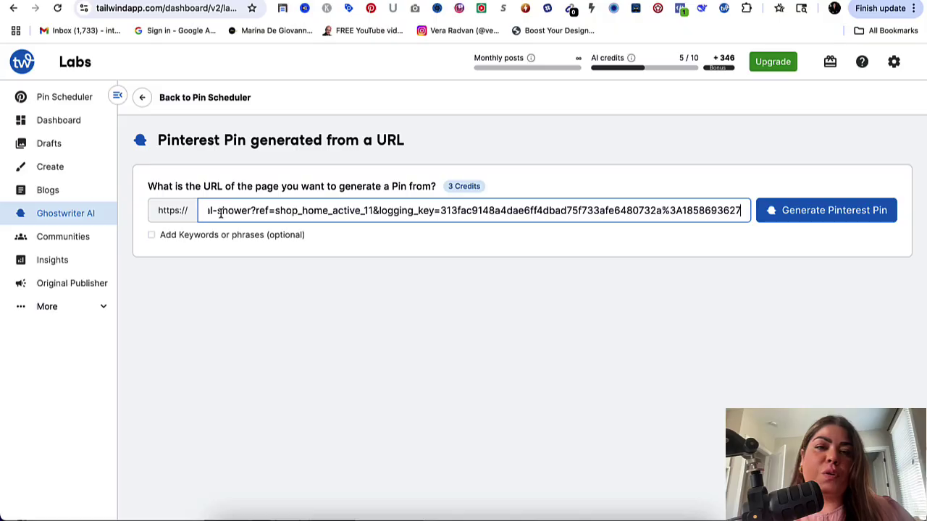
left_click(807, 217)
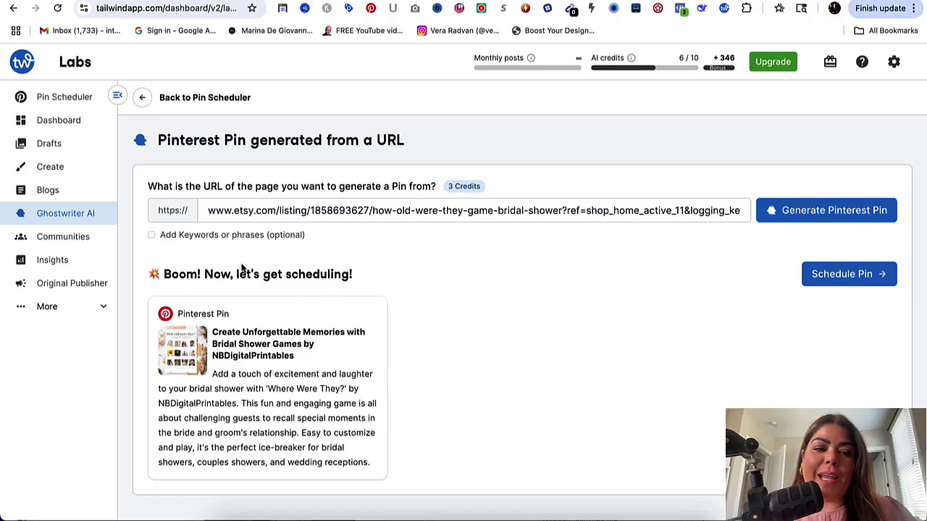
Send the generated bridal shower Pin to scheduling and review its title, description and website URL
left_click(840, 278)
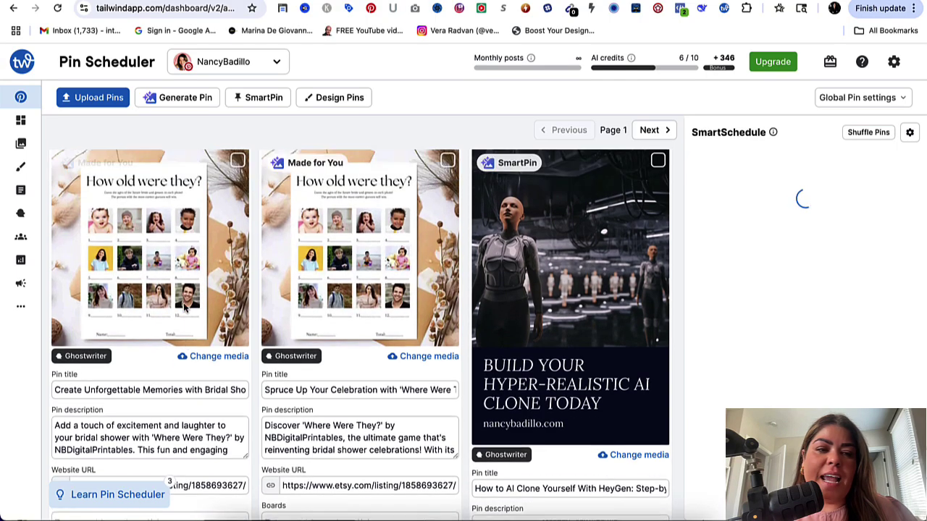
scroll(123, 253, "down", 2)
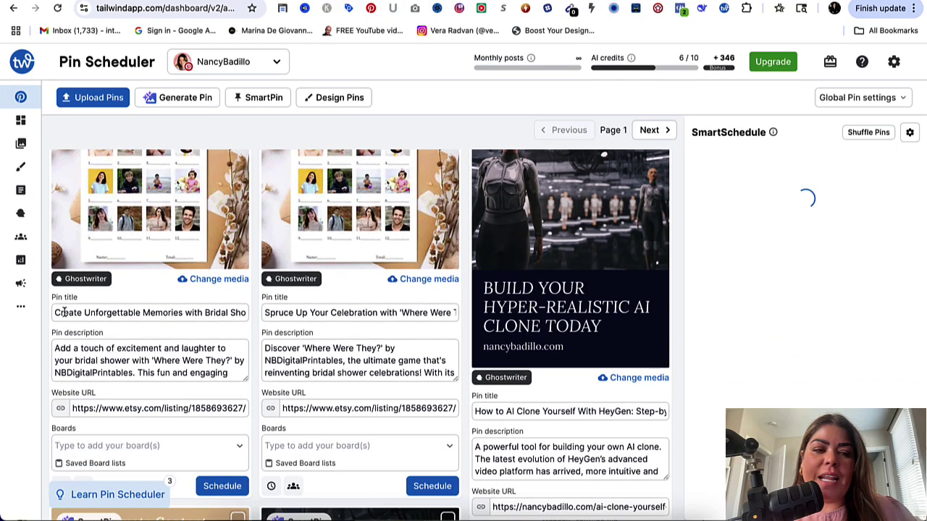
scroll(186, 349, "down", 3)
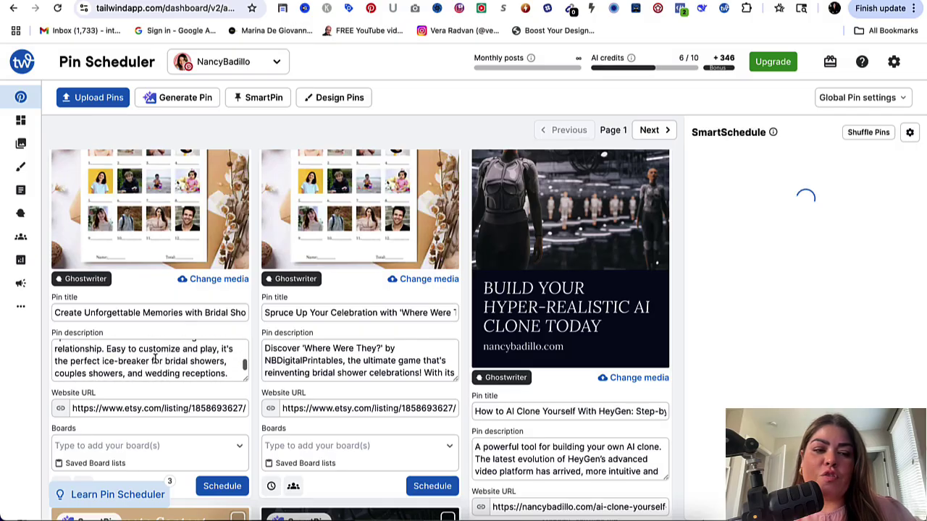
scroll(155, 357, "up", 3)
scroll(156, 360, "down", 2)
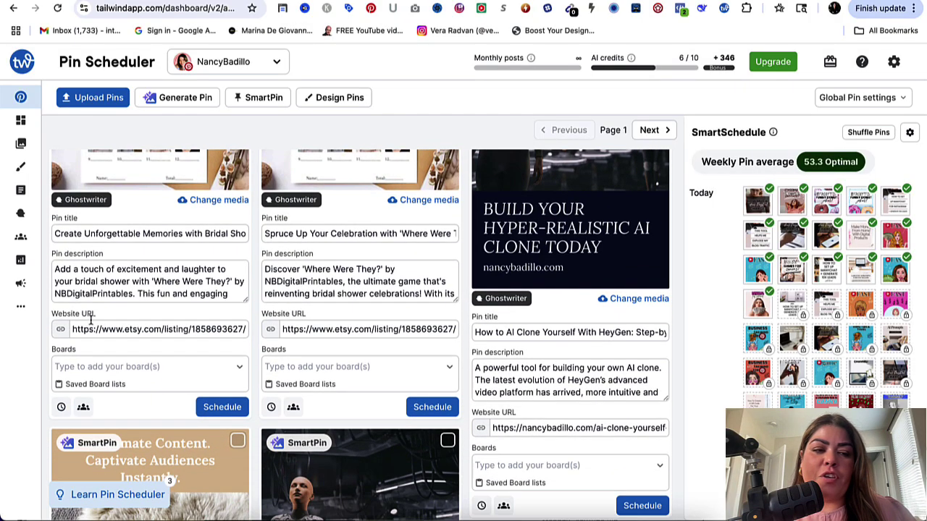
scroll(190, 340, "down", 1)
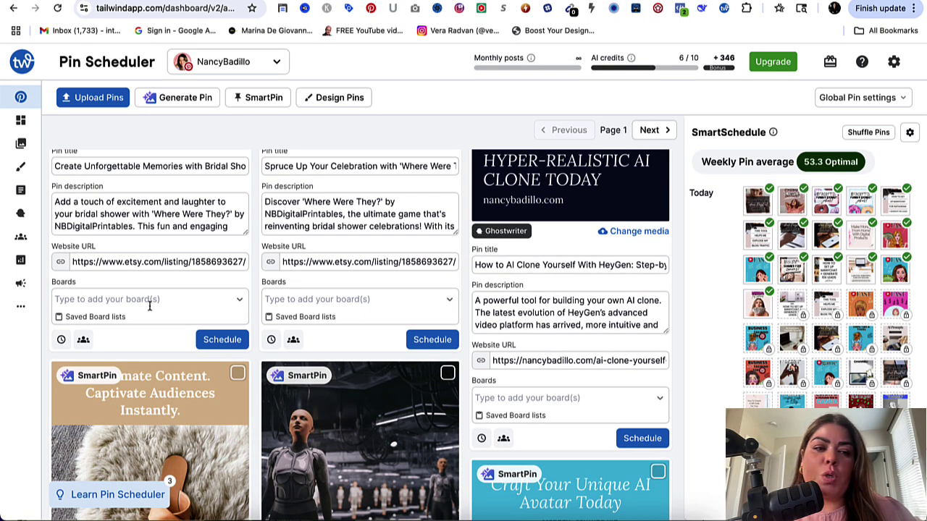
Assign the first bridal shower Pin to the NB Digital Printables board
left_click(240, 303)
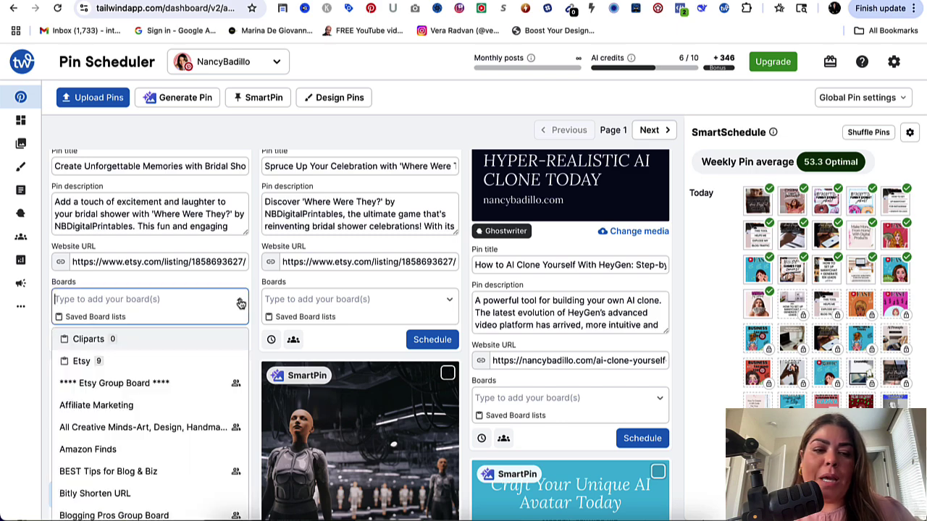
scroll(217, 447, "down", 10)
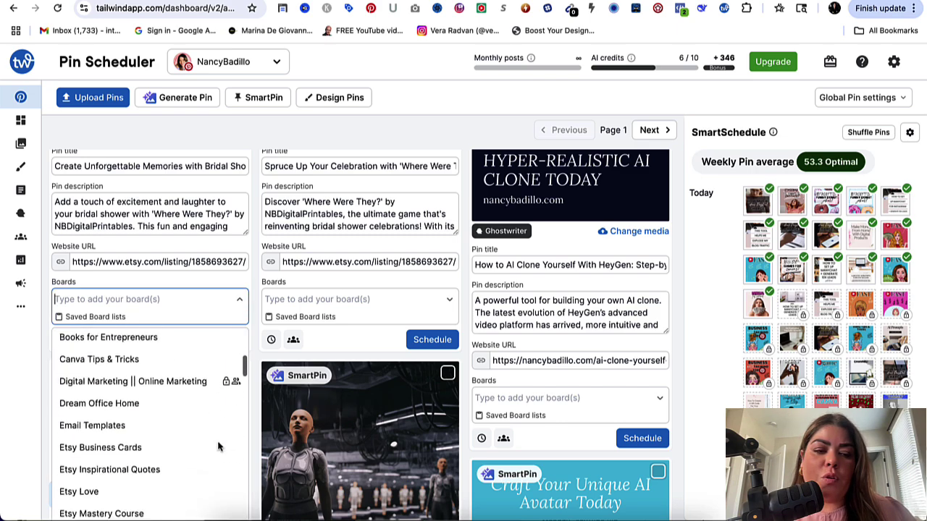
scroll(218, 447, "down", 8)
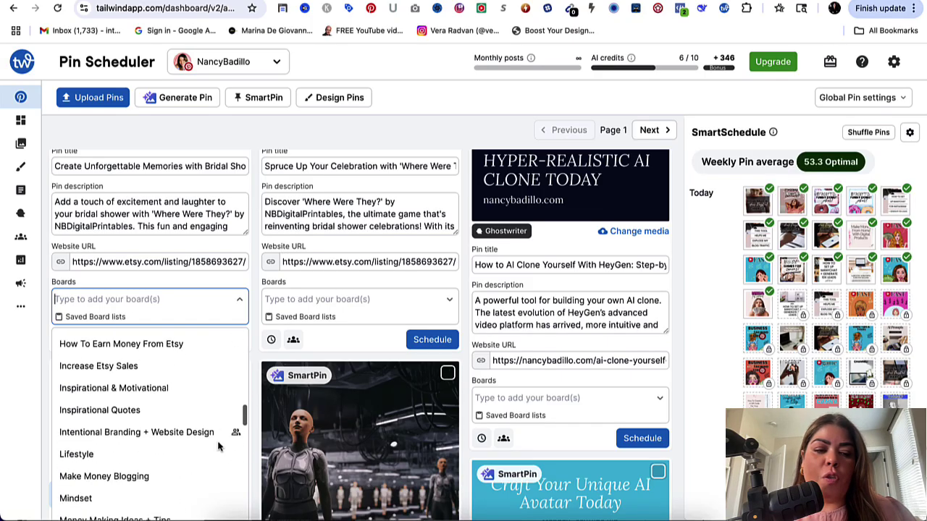
scroll(218, 446, "down", 3)
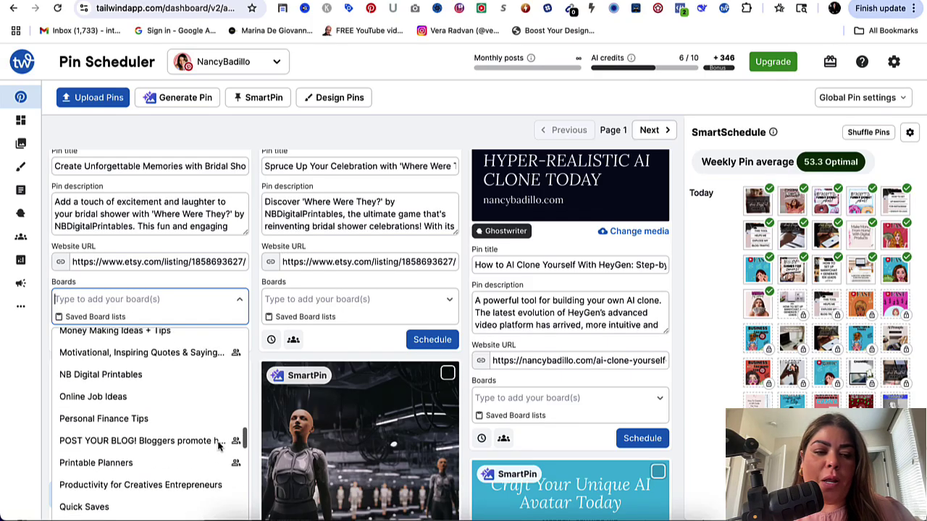
left_click(96, 373)
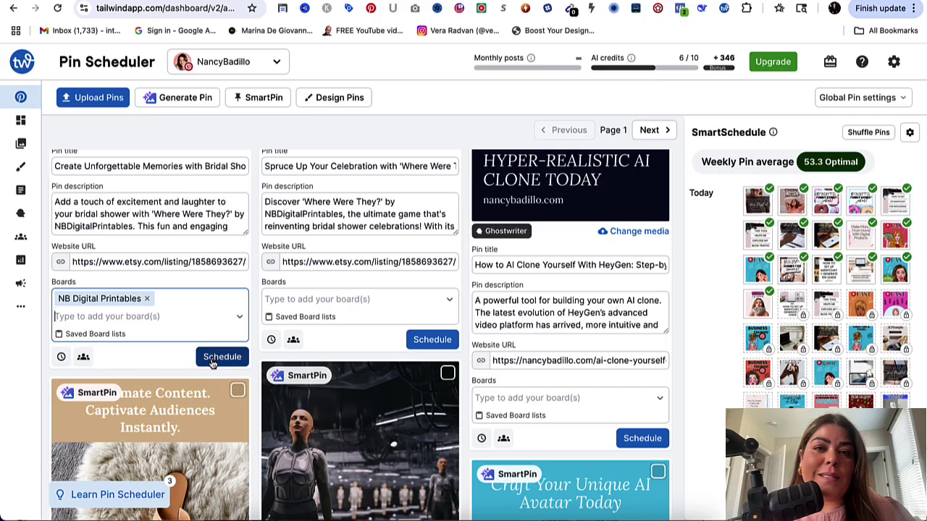
Schedule the first bridal shower Pin without a custom time and check today's queue in the SmartSchedule
left_click(61, 358)
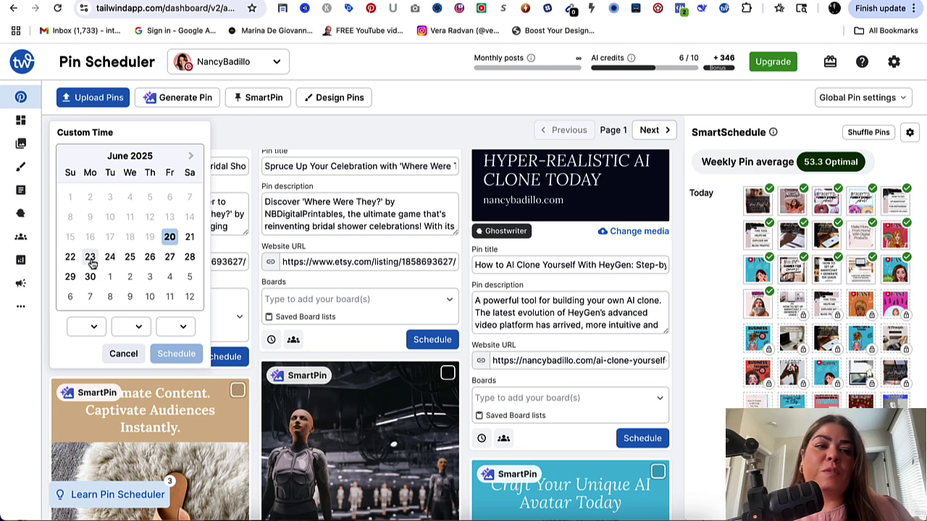
left_click(230, 137)
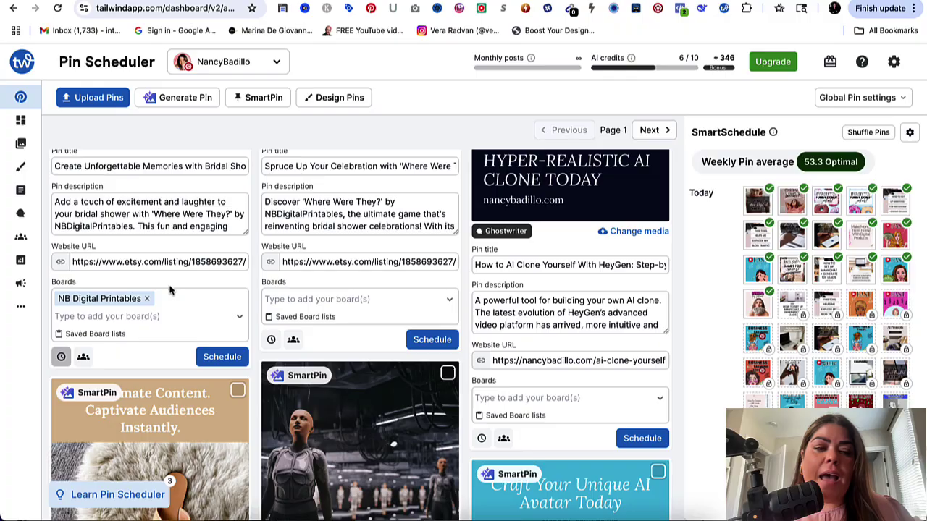
left_click(221, 360)
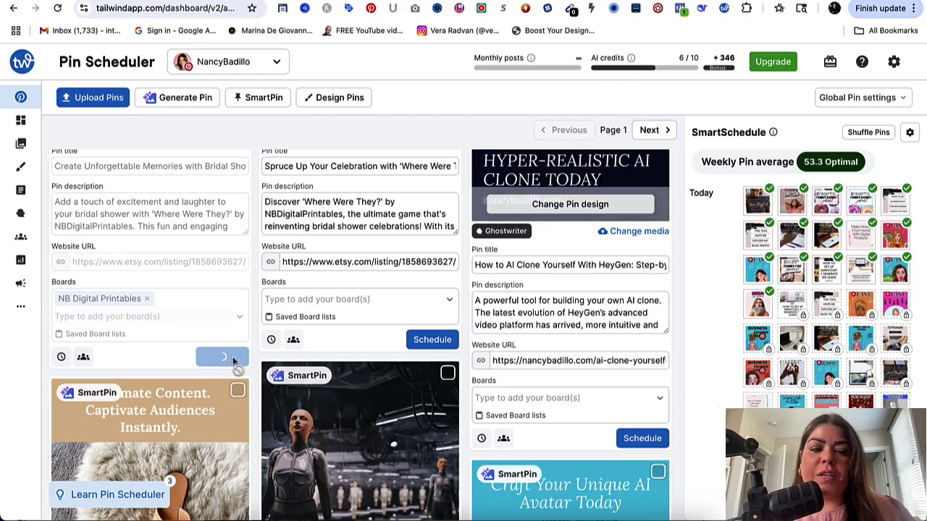
mouse_move(750, 203)
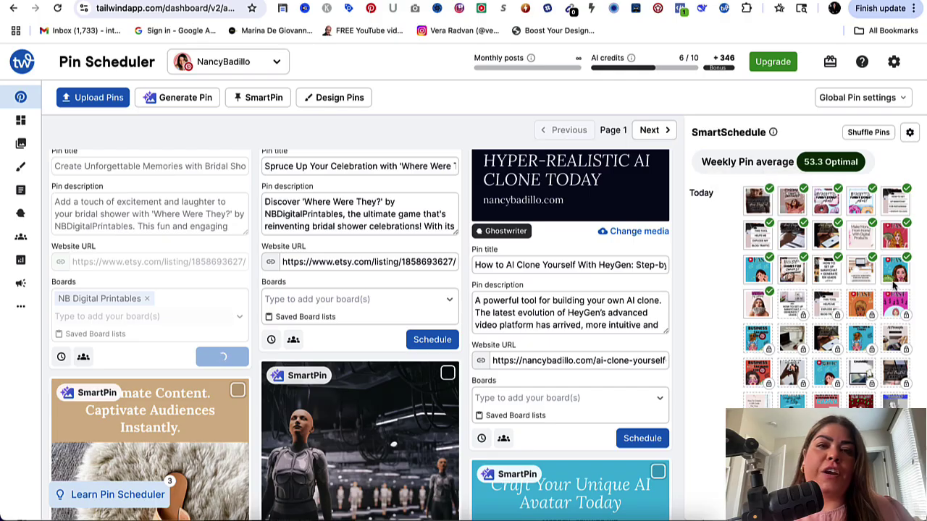
mouse_move(893, 285)
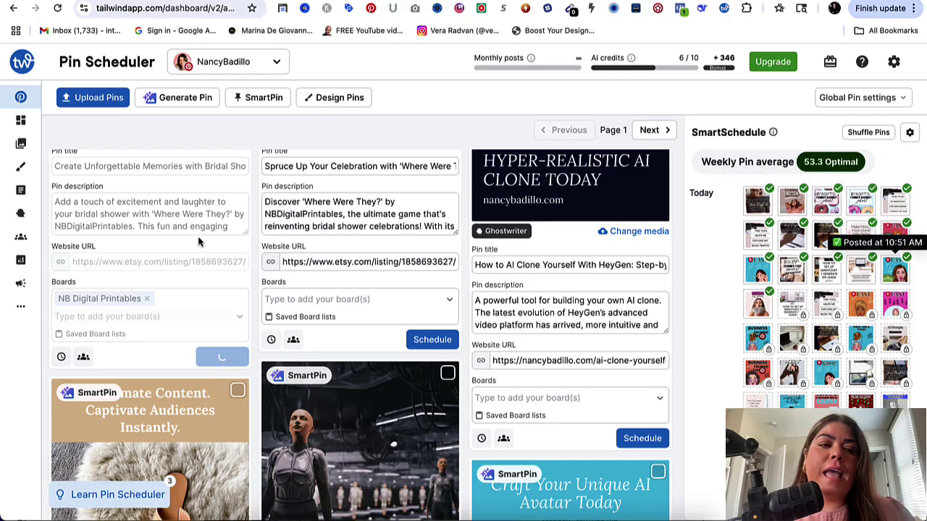
scroll(192, 244, "up", 1)
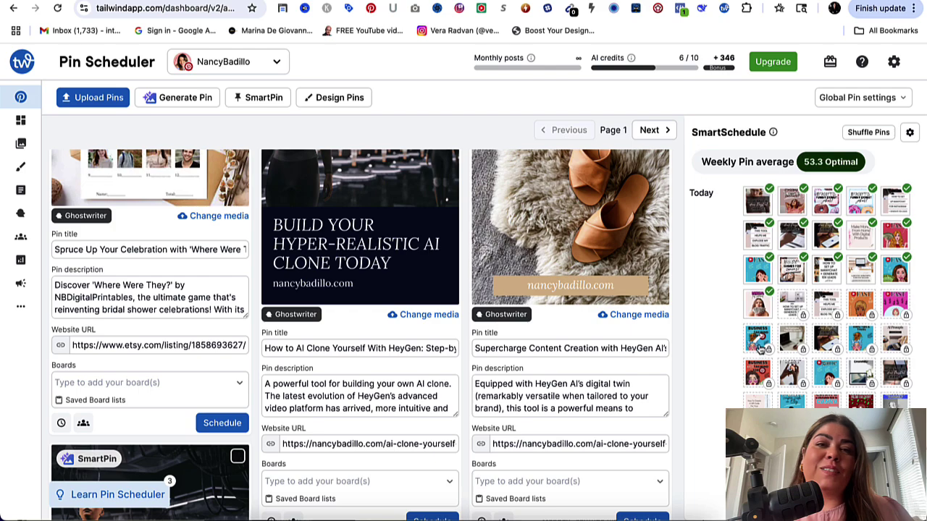
mouse_move(758, 344)
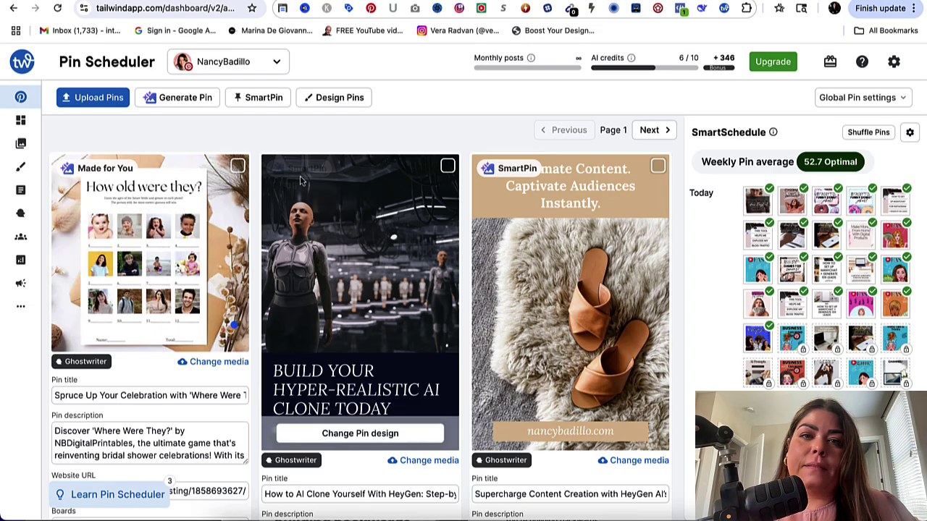
Upload the How Do Blogs Make Money JPG from the Desktop folder and create a Pin from it
left_click(93, 99)
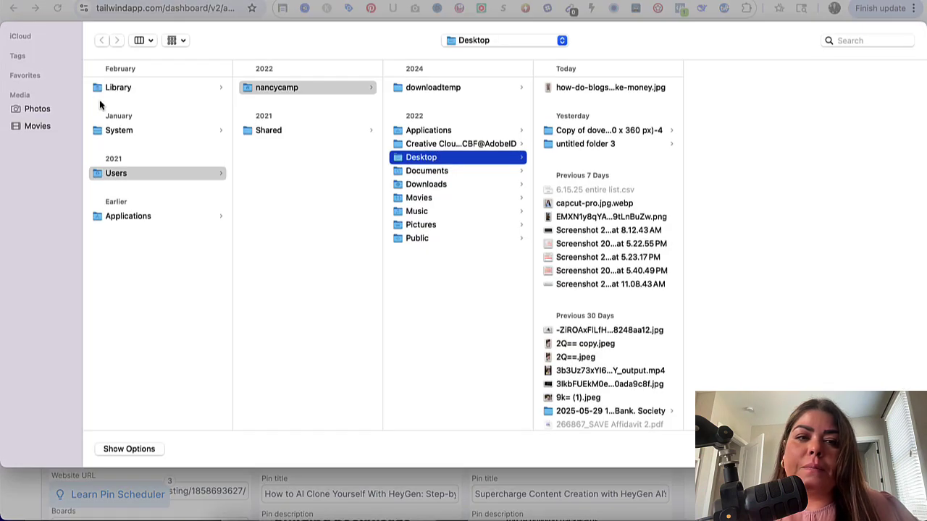
left_click(637, 88)
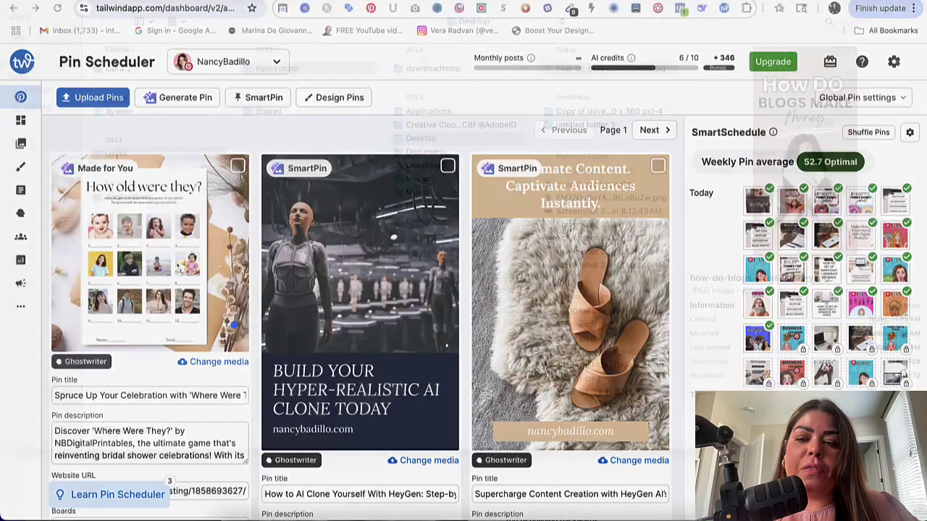
left_click(879, 449)
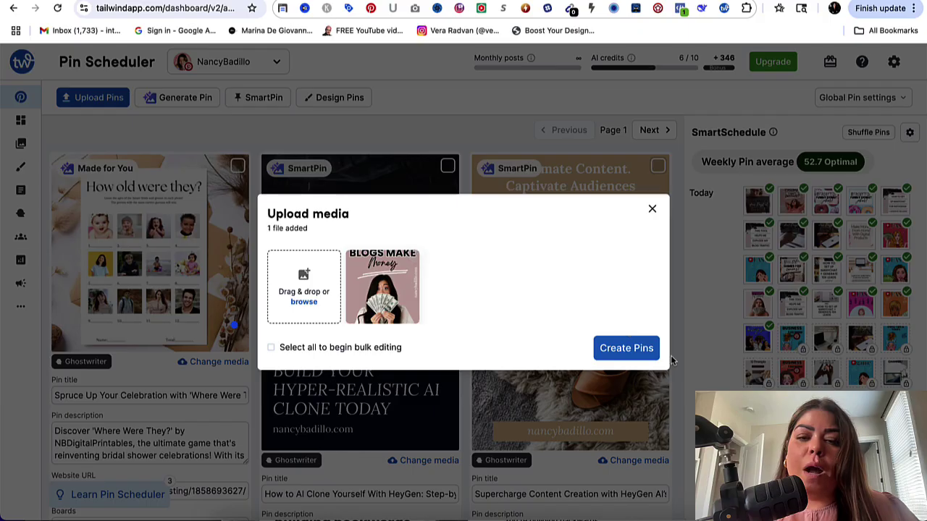
left_click(628, 349)
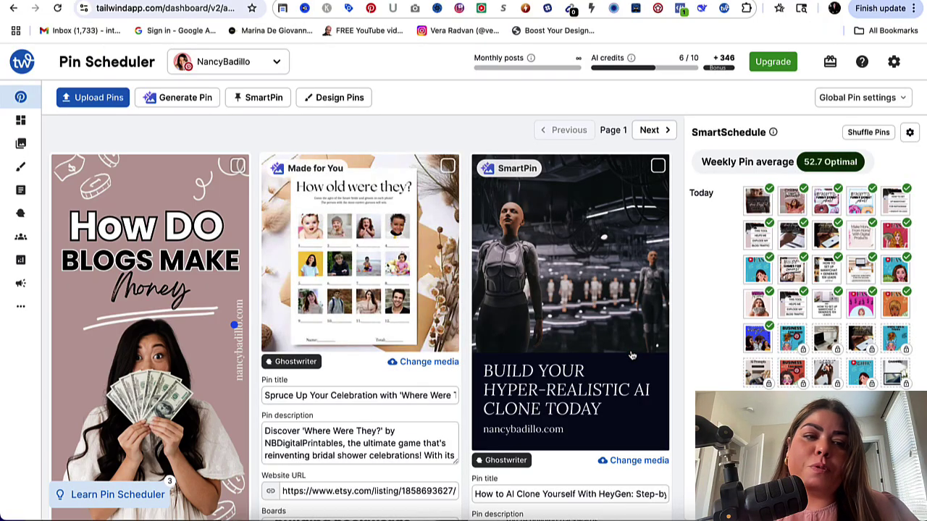
Copy the title "How Do Blogs Make Money" from the note in Notes into the new Pin's title
scroll(99, 375, "down", 3)
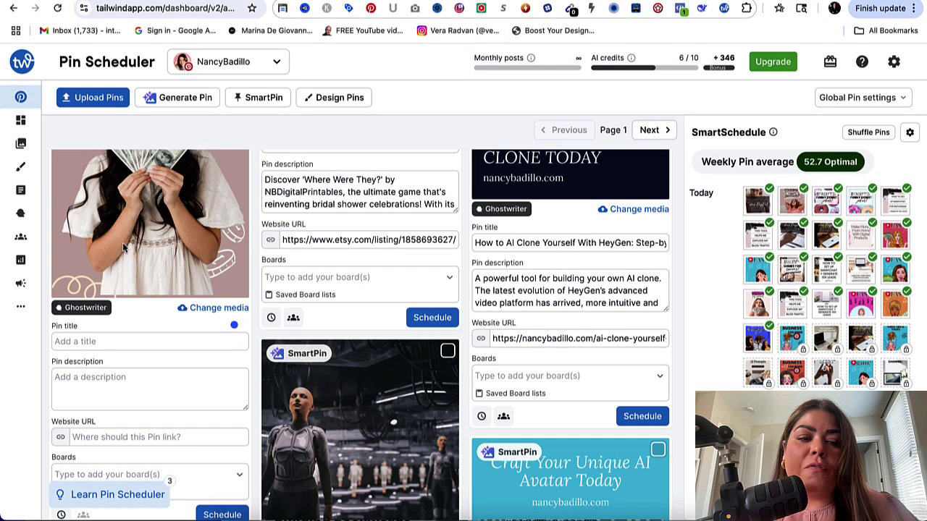
left_click(585, 519)
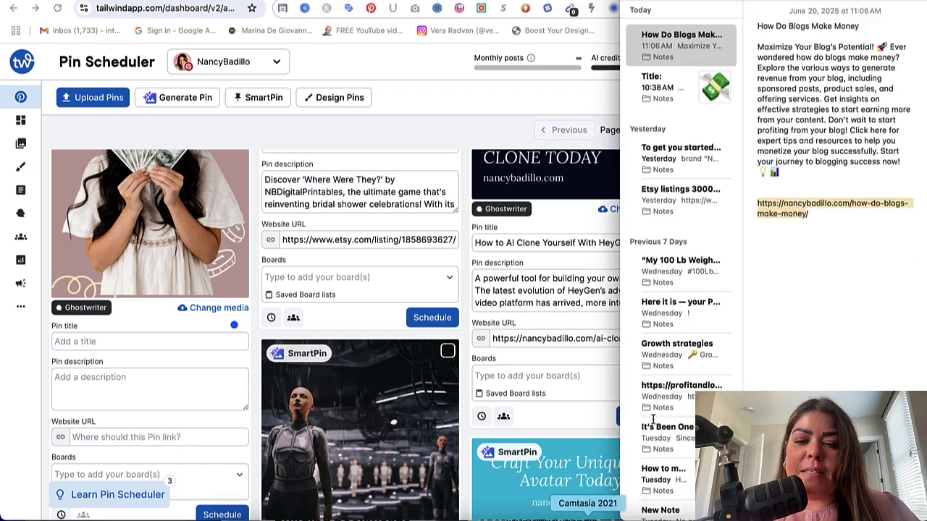
triple_click(843, 27)
key("ctrl+c")
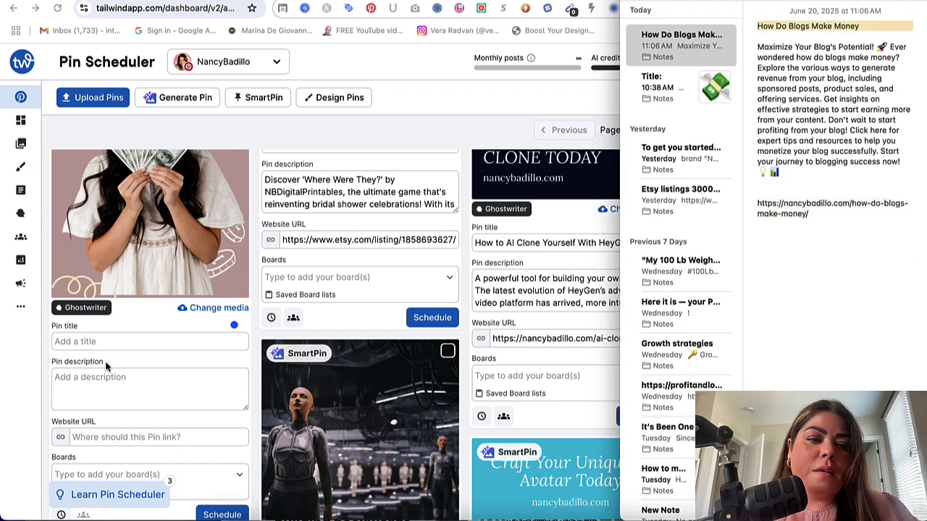
left_click(87, 342)
left_click(75, 342)
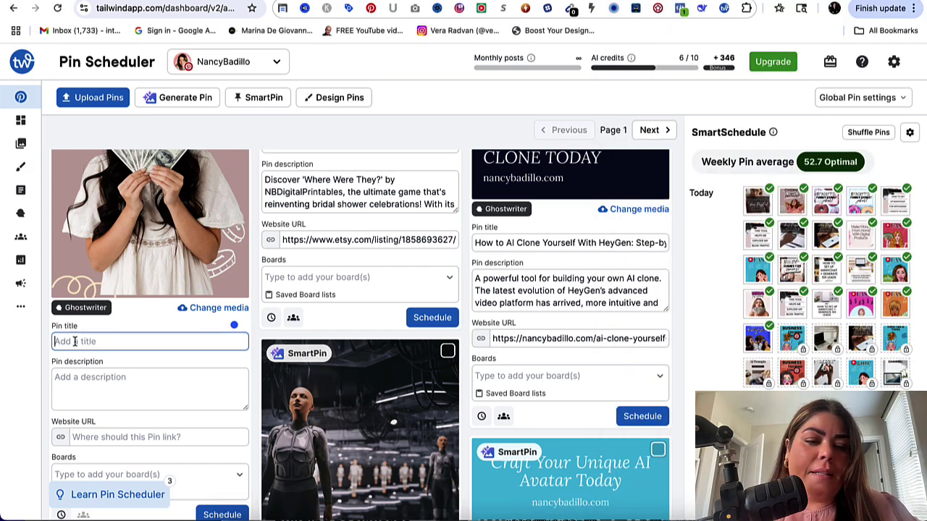
key("ctrl+v")
Copy the "Maximize Your Blog's Potential!" paragraph from the note into the new Pin's description
left_click(585, 510)
left_click_drag(787, 181, 757, 41)
left_click(98, 390)
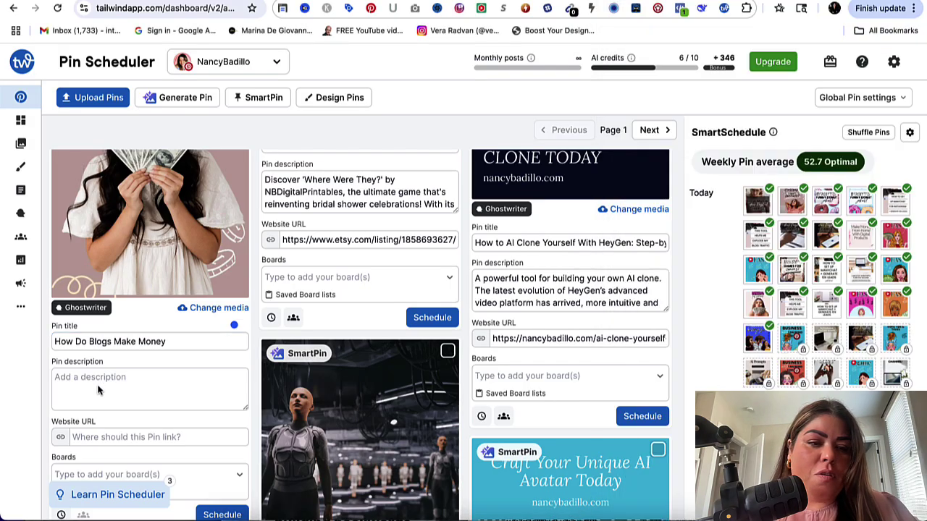
left_click(91, 384)
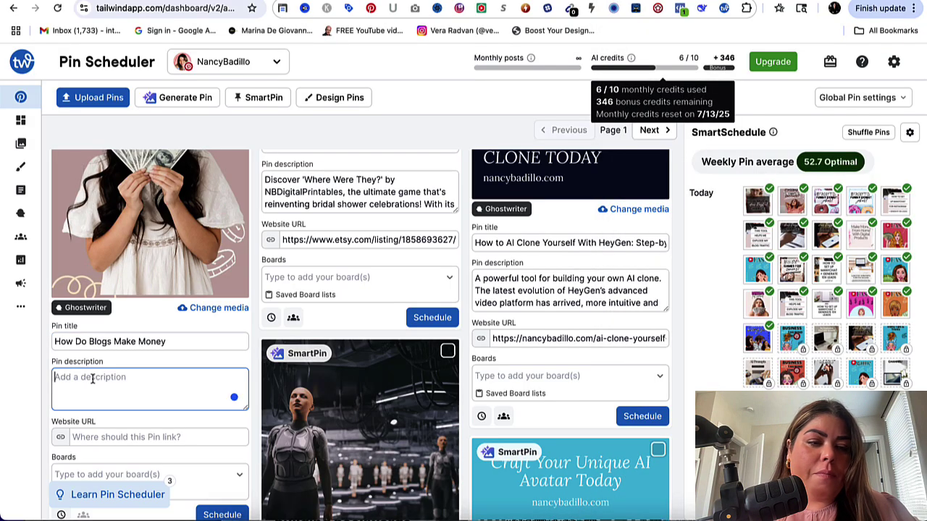
key("ctrl+v")
Copy the how-do-blogs-make-money blog post link from the note into the new Pin's website URL
left_click(588, 511)
left_click_drag(810, 216, 750, 205)
left_click(103, 444)
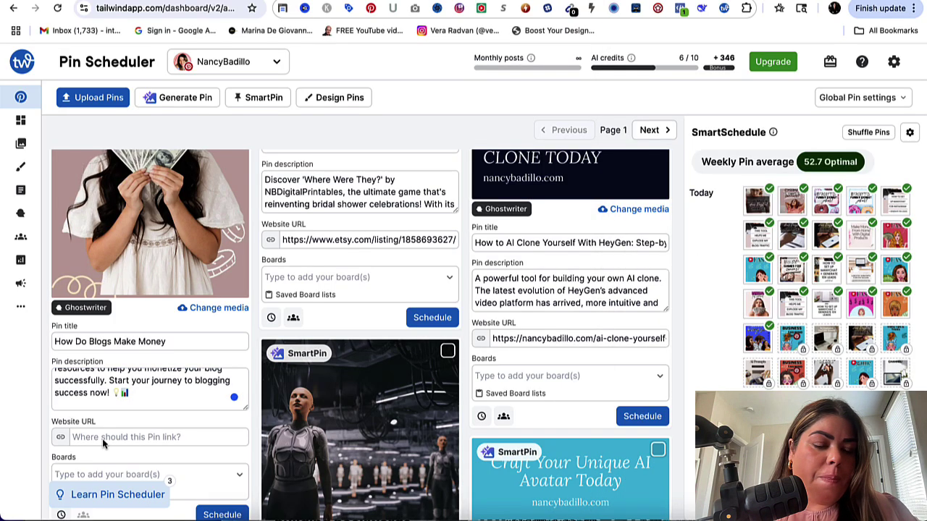
left_click(103, 444)
key("ctrl+v")
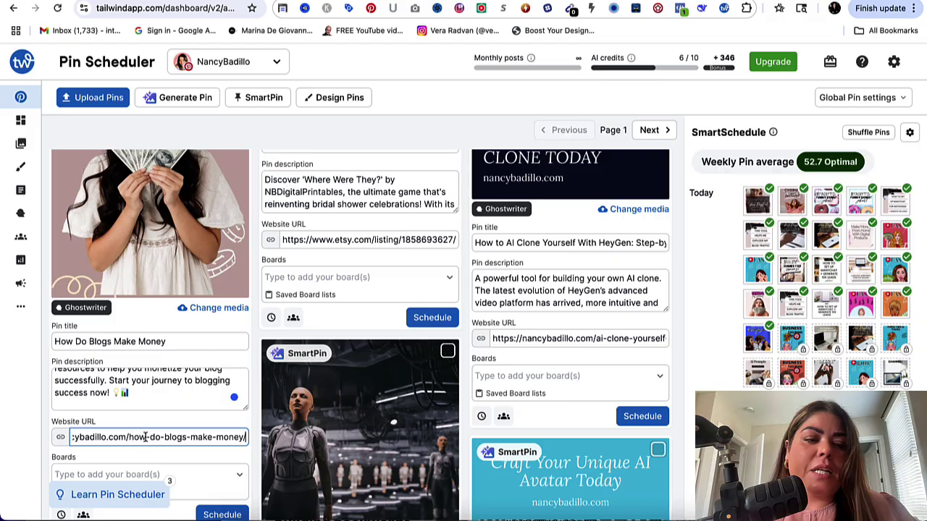
Assign the How Do Blogs Make Money Pin to the Make Money Blogging board
scroll(183, 439, "down", 2)
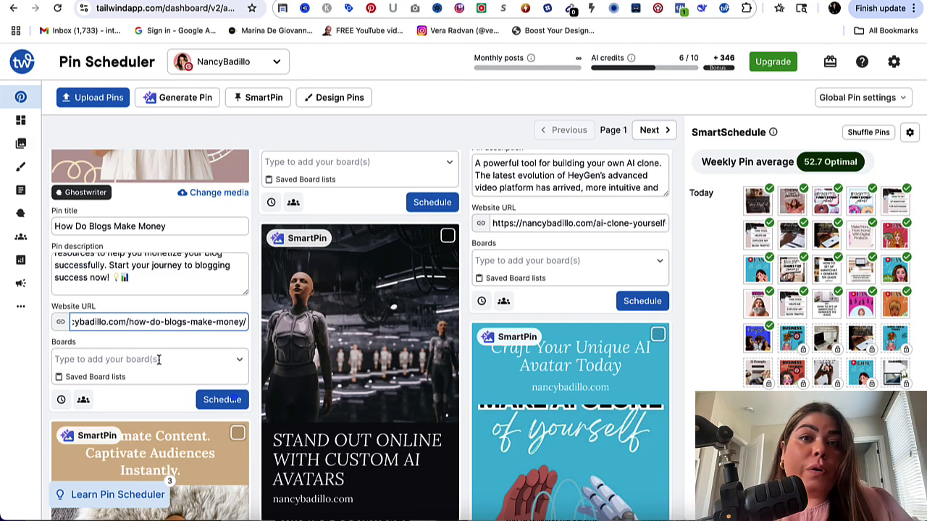
scroll(163, 355, "up", 3)
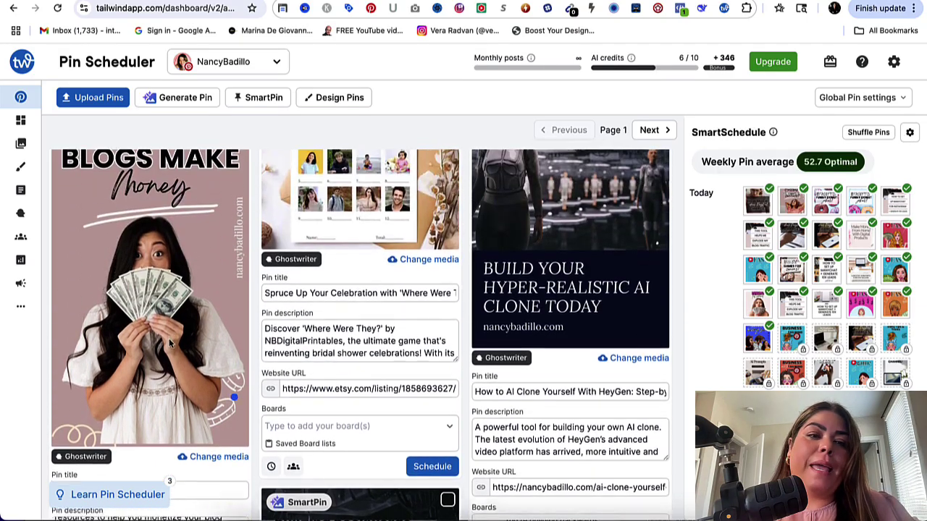
scroll(171, 344, "down", 5)
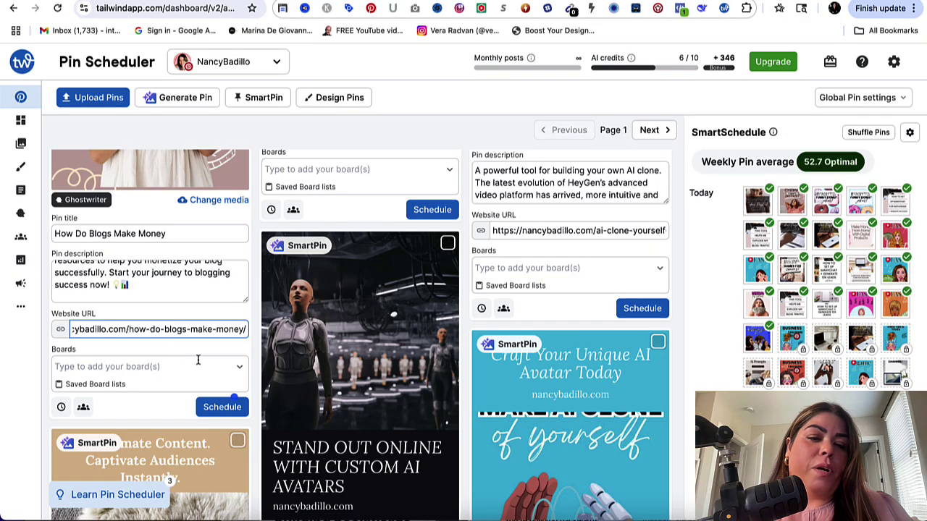
left_click(241, 371)
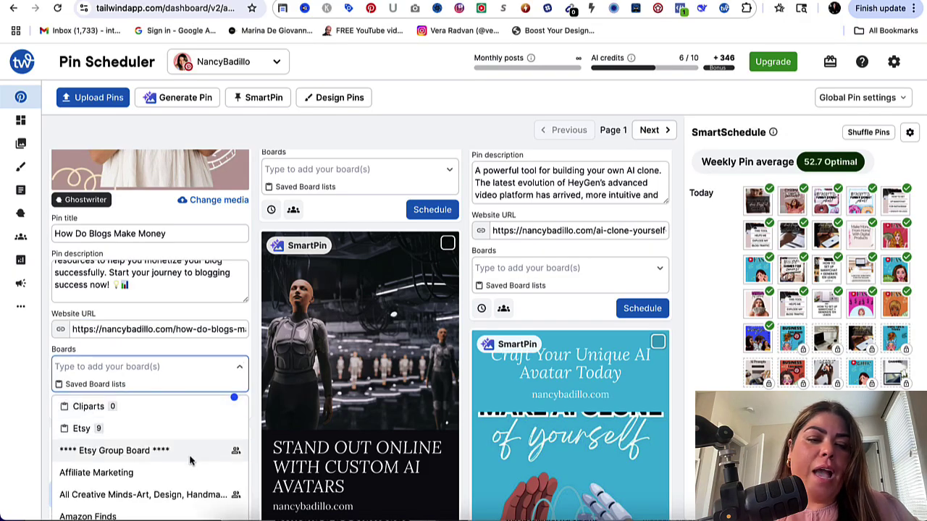
scroll(190, 460, "down", 3)
scroll(190, 461, "down", 10)
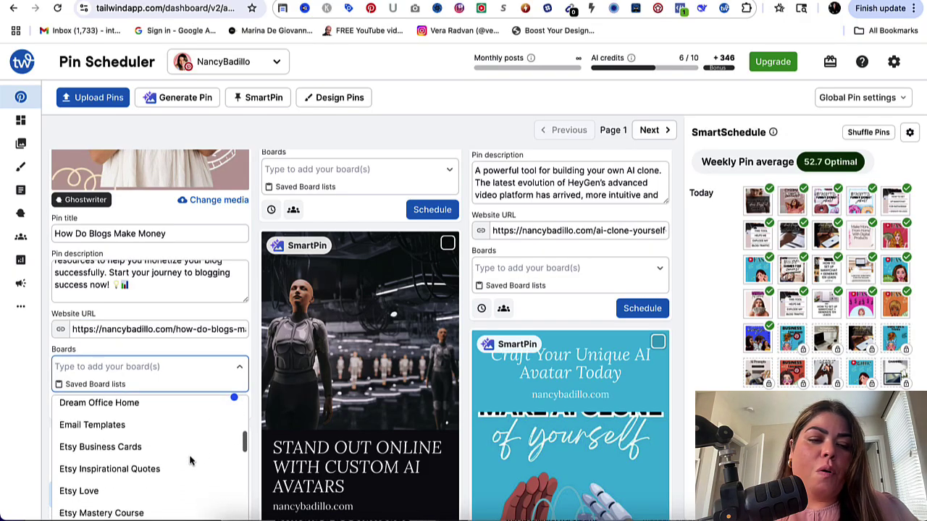
scroll(189, 460, "up", 1)
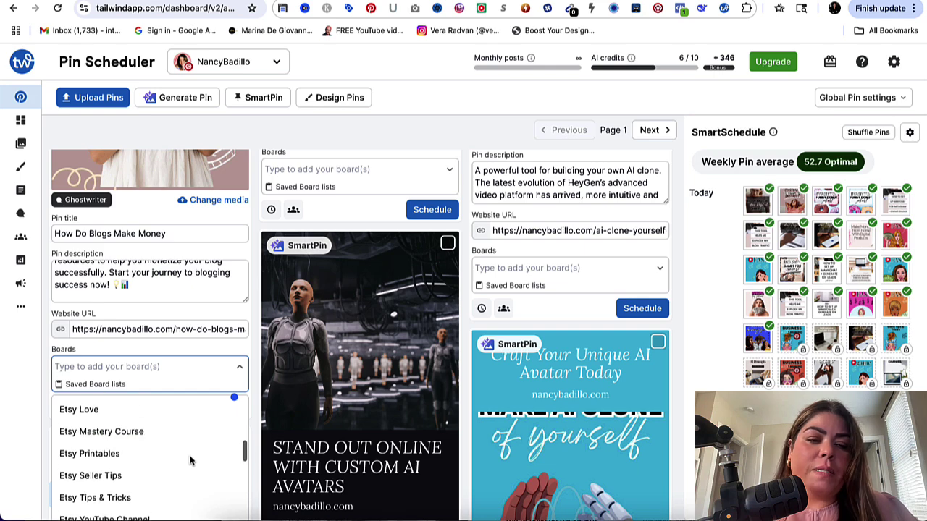
scroll(190, 460, "down", 8)
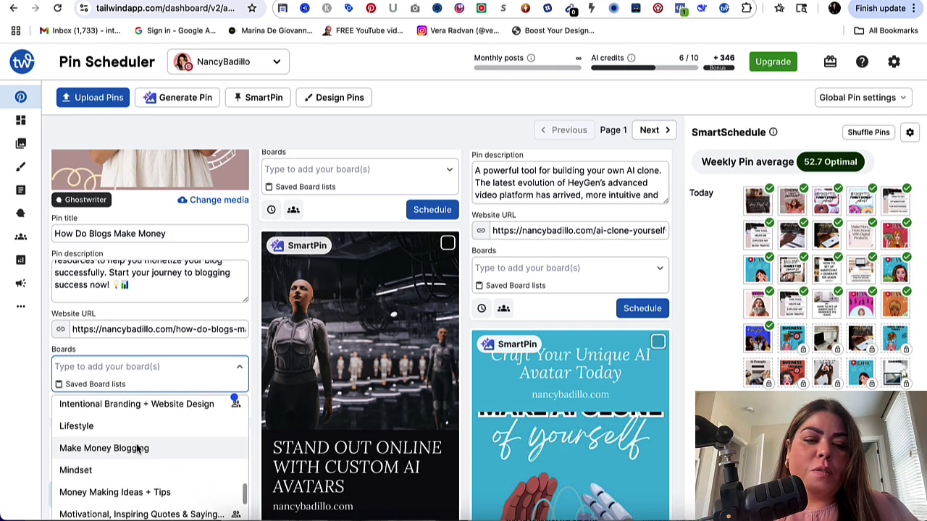
left_click(137, 448)
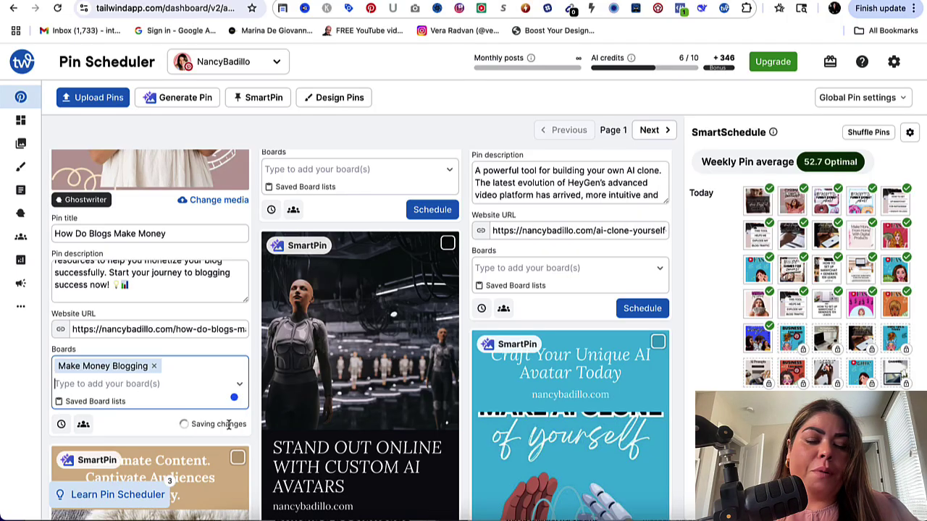
Add the Money Making Ideas + Tips board to the How Do Blogs Make Money Pin
left_click(239, 386)
scroll(183, 478, "down", 5)
scroll(183, 485, "down", 5)
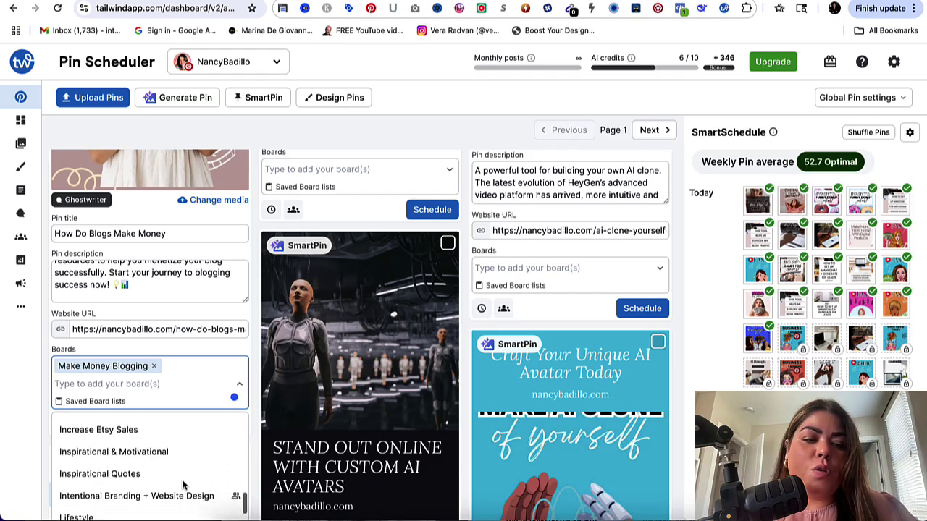
scroll(162, 459, "down", 3)
scroll(162, 459, "down", 3)
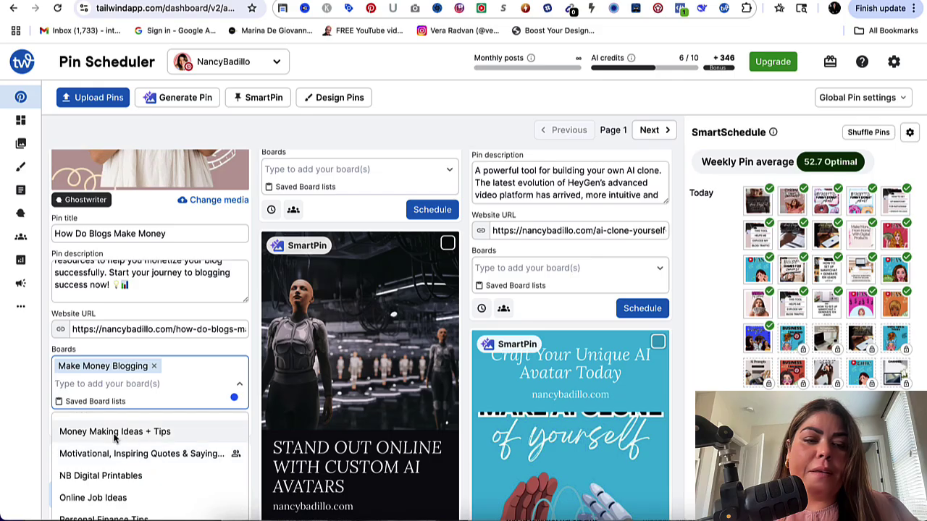
left_click(154, 433)
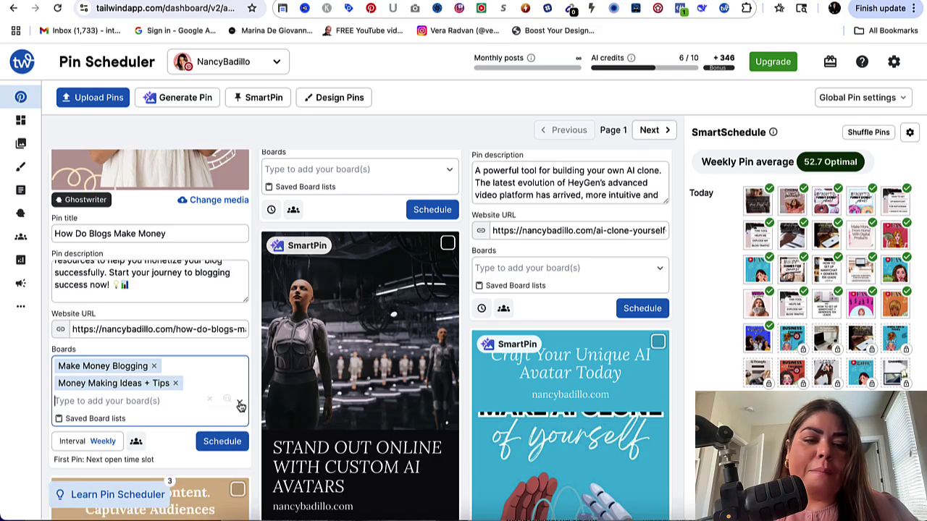
Add Frugal Living as the third board for the How Do Blogs Make Money Pin
left_click(239, 402)
scroll(175, 475, "down", 10)
scroll(177, 475, "down", 2)
scroll(177, 476, "up", 5)
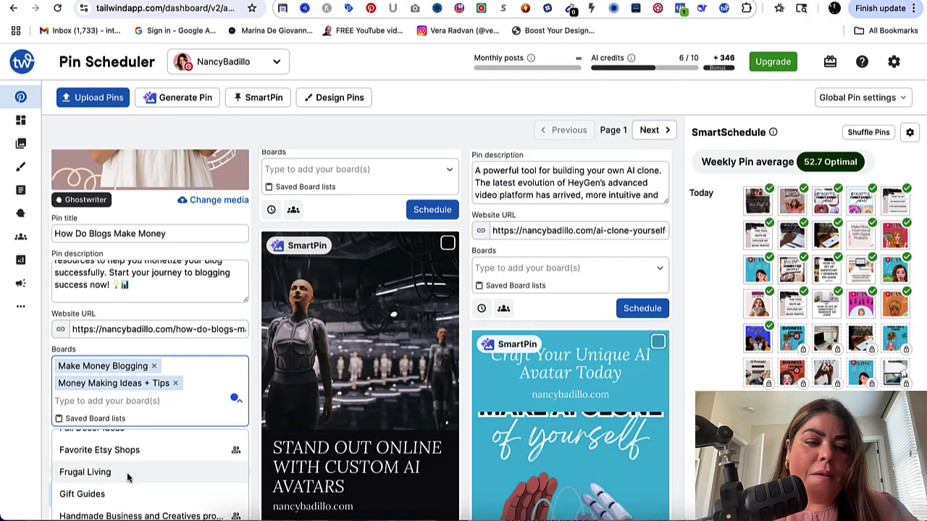
key("Escape")
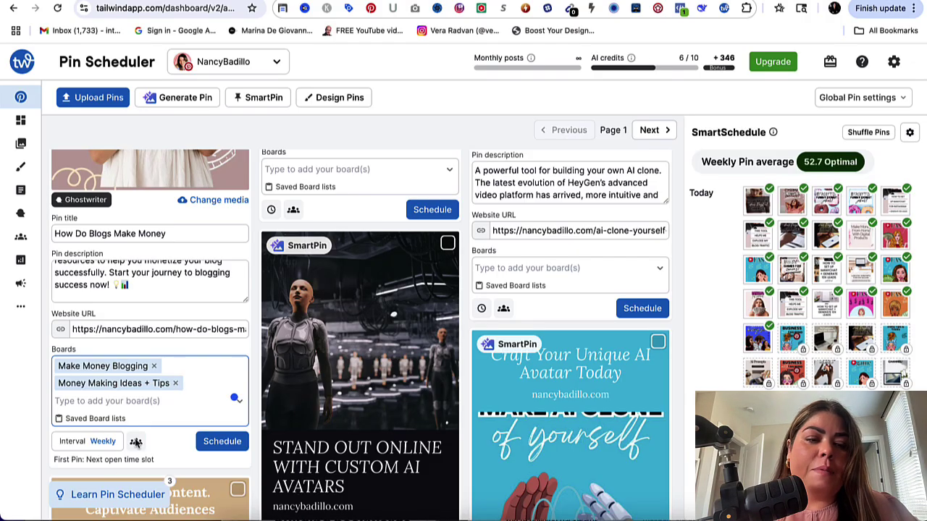
scroll(168, 329, "up", 2)
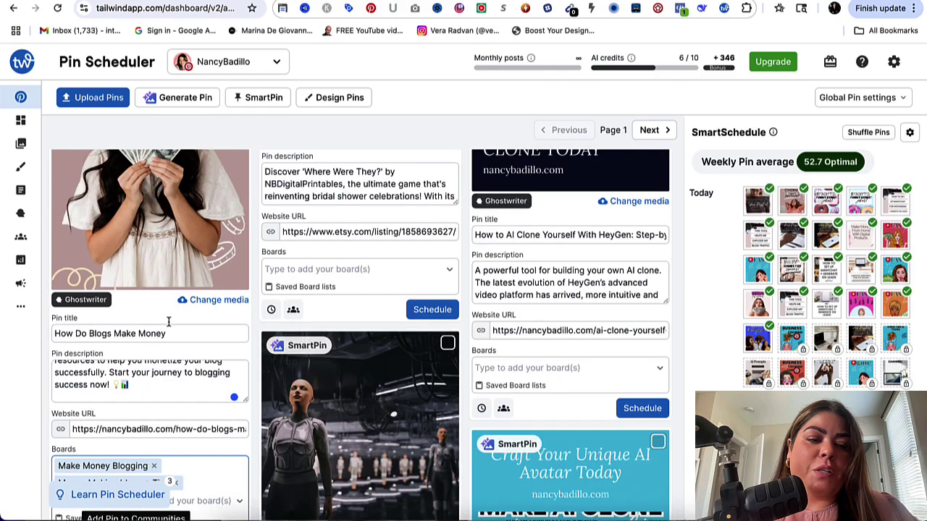
scroll(168, 322, "down", 2)
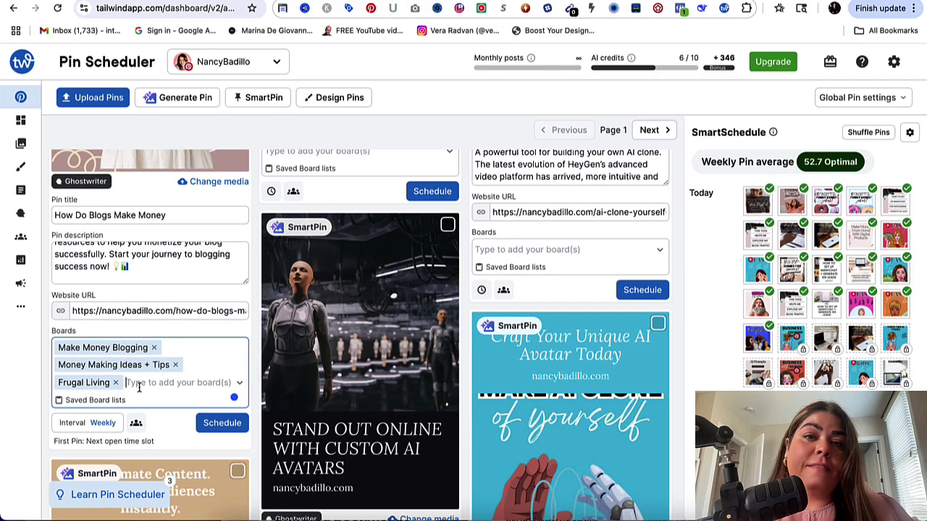
Review the Pin's interval options, the available July 2025 dates and time slots, and the schedule preview, then cancel the interval settings
scroll(162, 329, "up", 5)
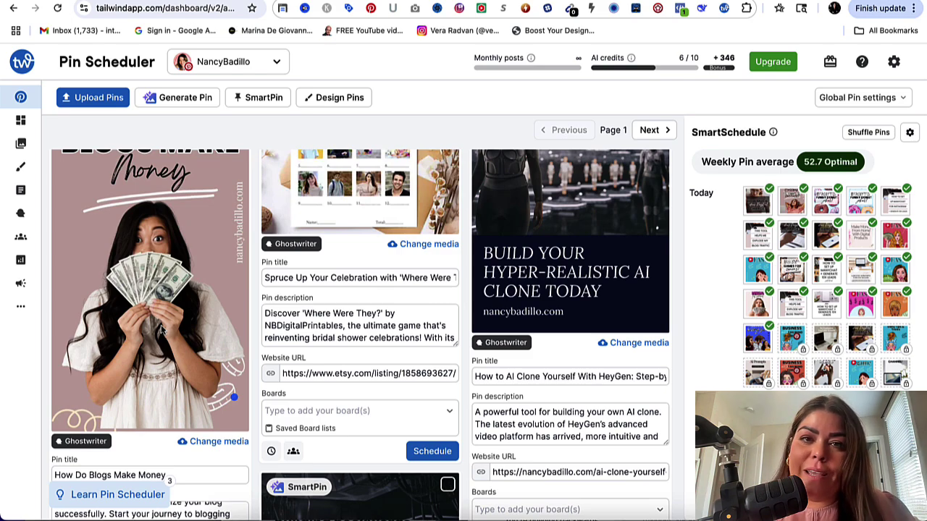
scroll(186, 340, "down", 5)
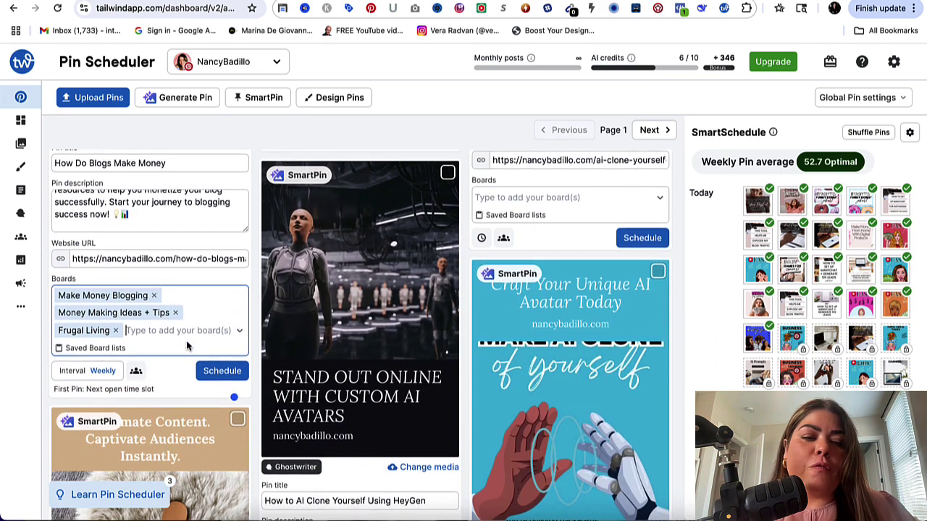
scroll(186, 346, "down", 1)
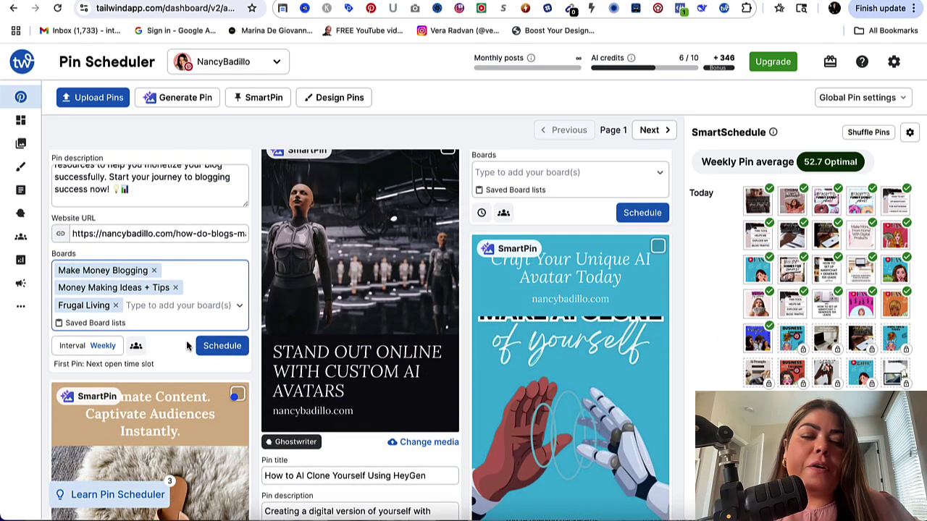
left_click(88, 356)
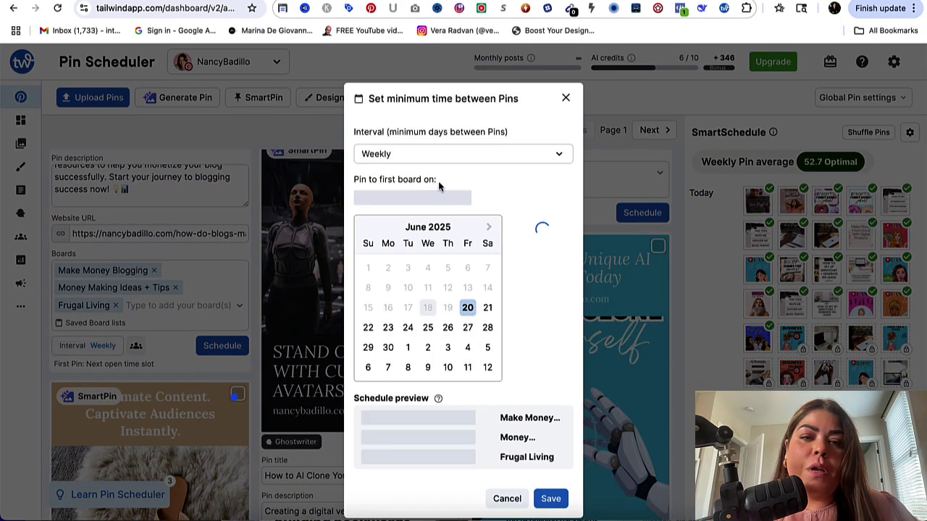
left_click(441, 165)
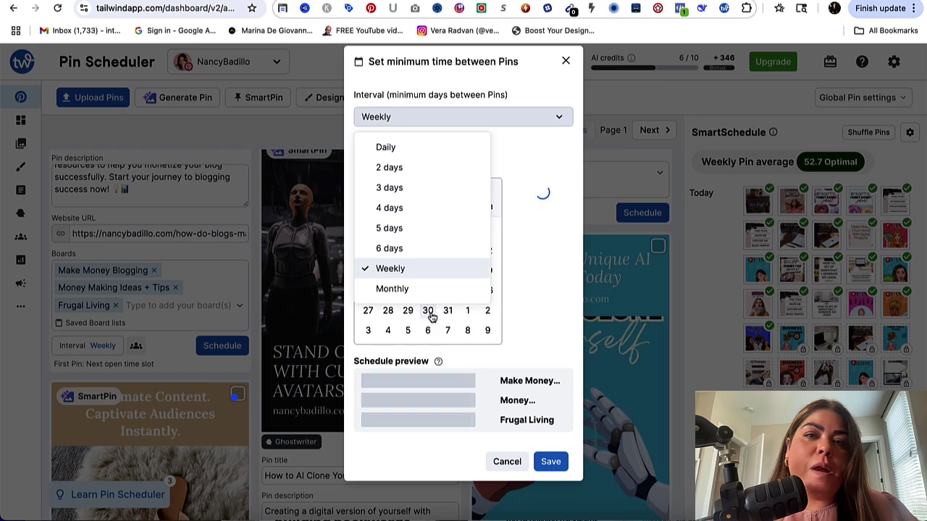
left_click(434, 267)
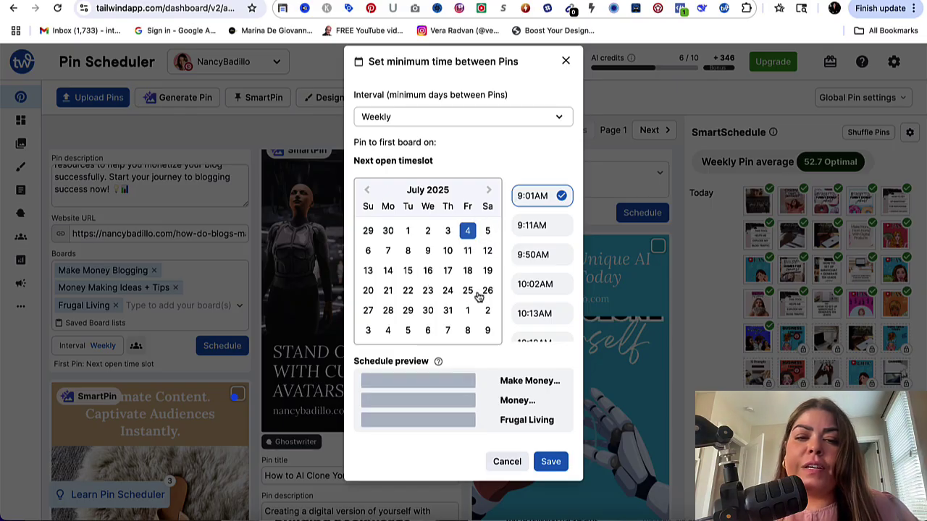
scroll(560, 332, "down", 10)
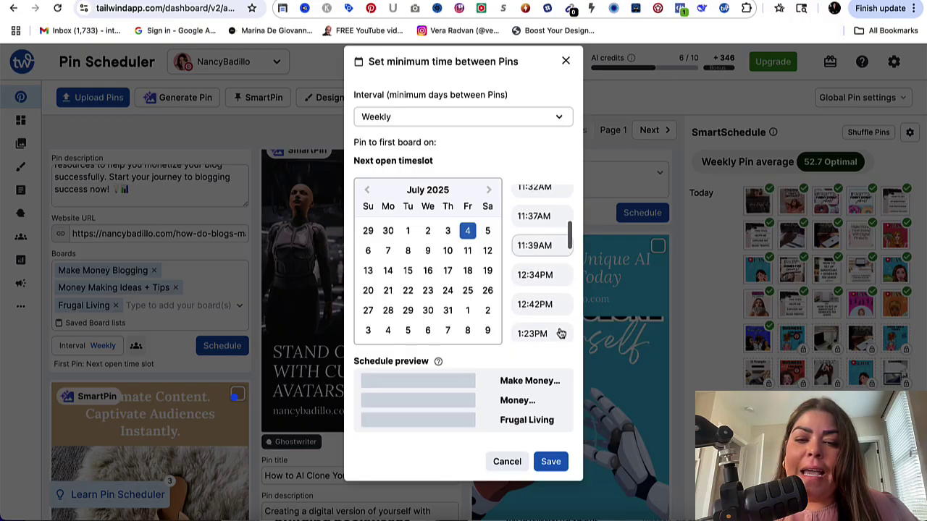
scroll(560, 332, "down", 2)
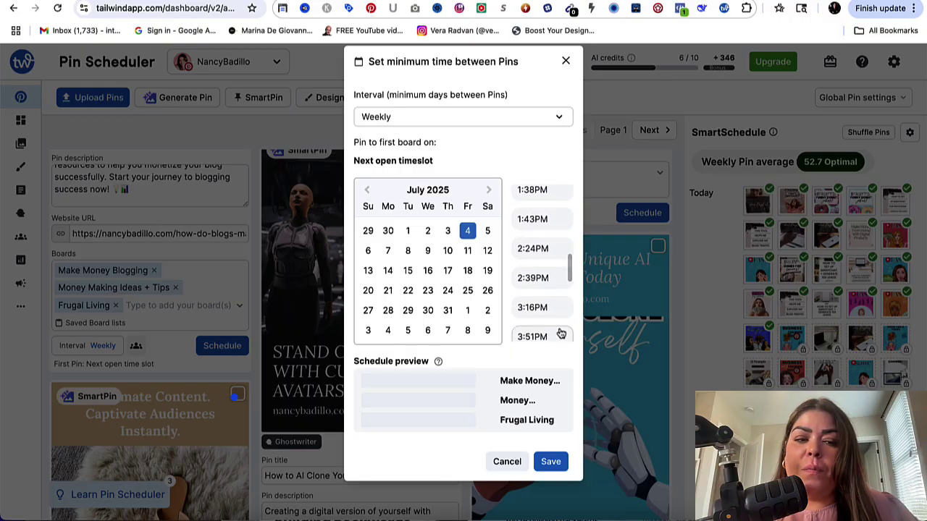
scroll(539, 289, "up", 12)
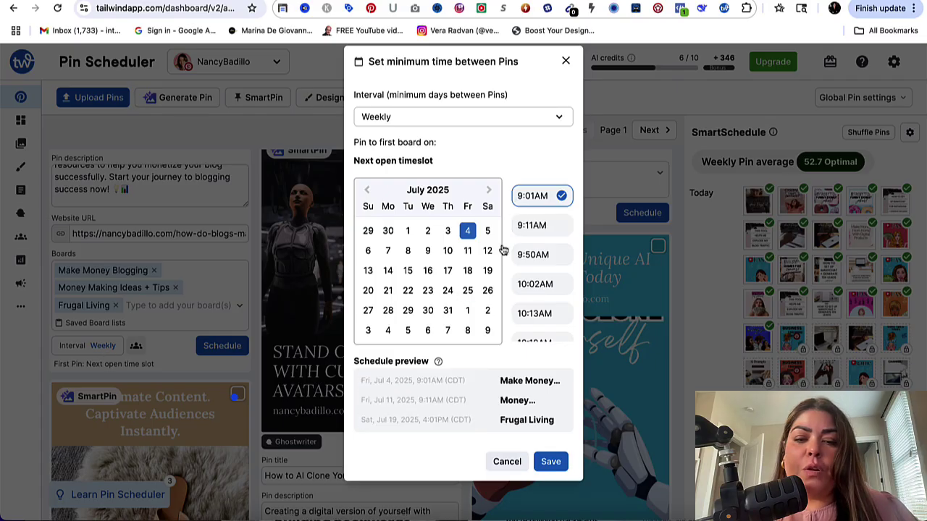
left_click(504, 466)
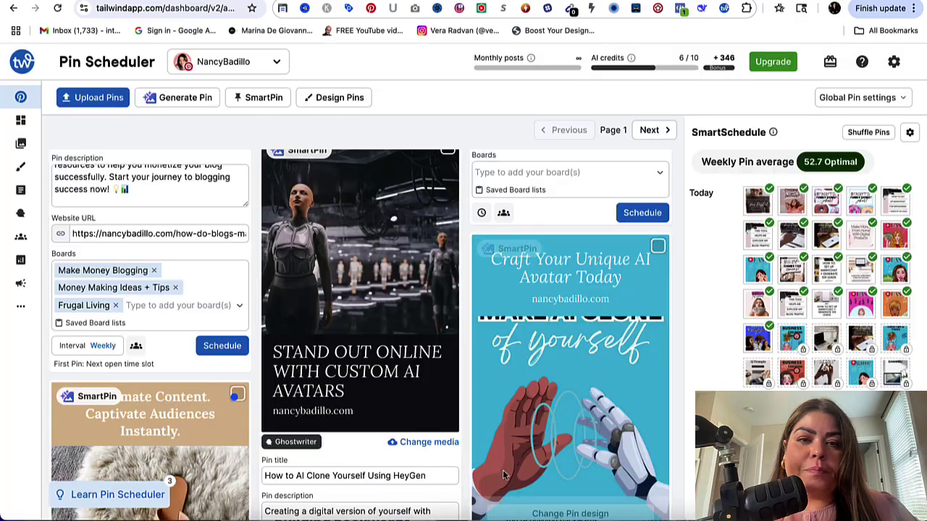
Schedule the How Do Blogs Make Money Pin to its three boards at the weekly interval
left_click(223, 346)
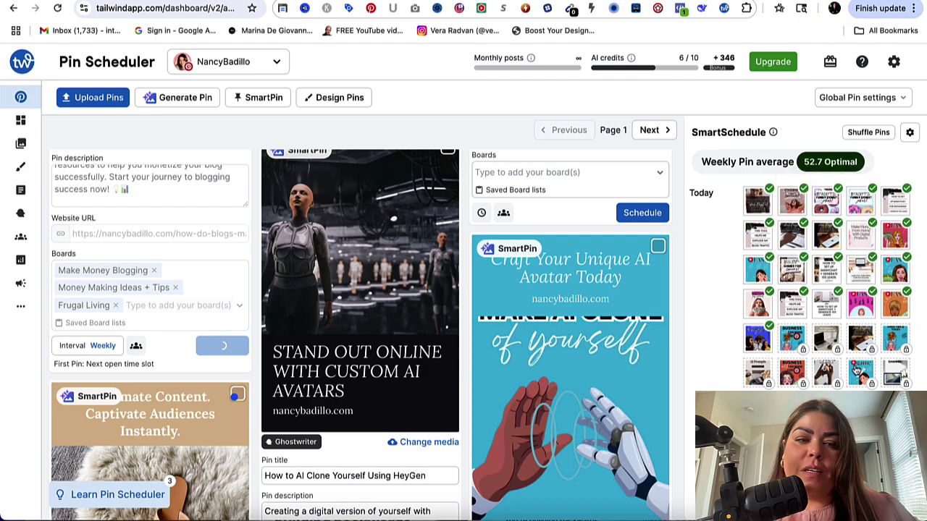
scroll(184, 280, "up", 2)
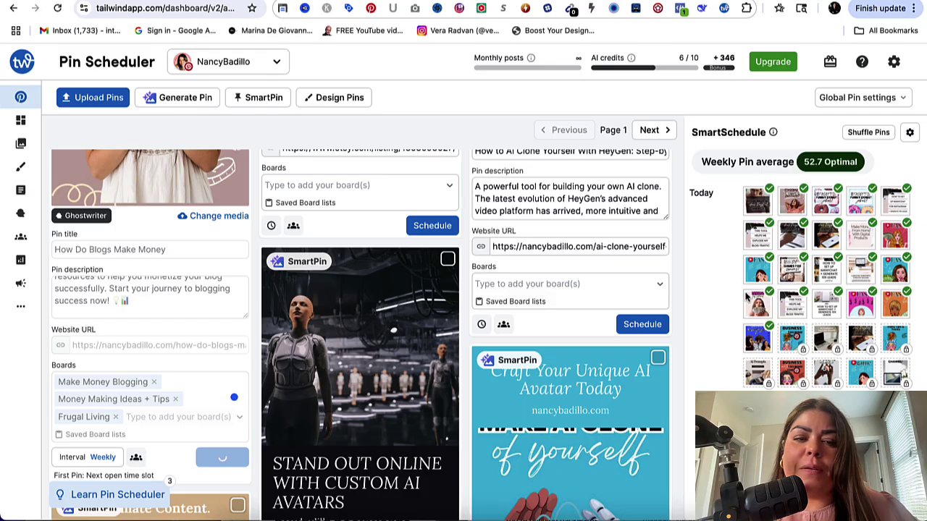
scroll(187, 255, "up", 2)
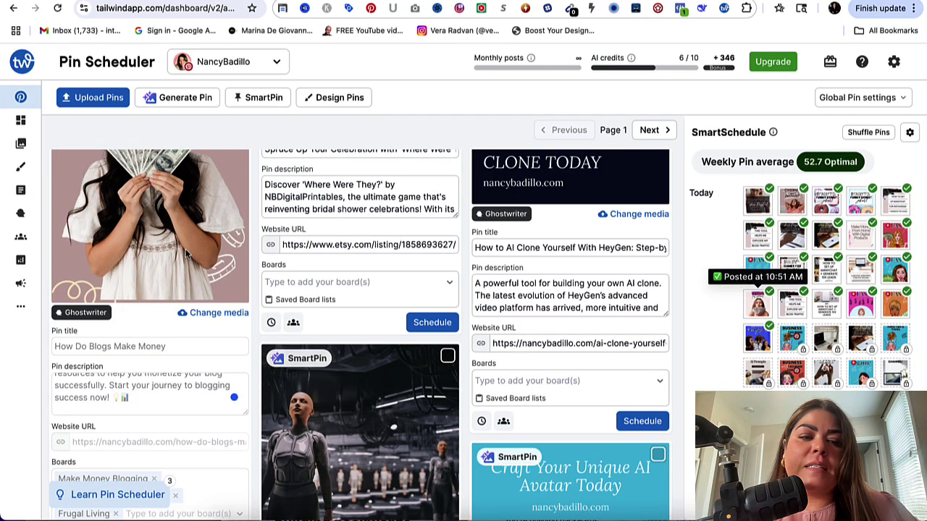
scroll(187, 253, "up", 2)
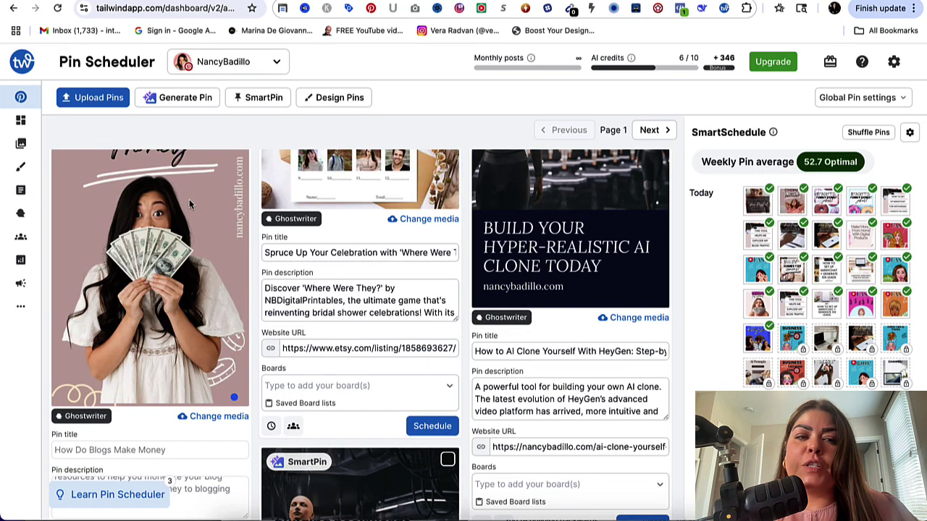
scroll(189, 199, "up", 2)
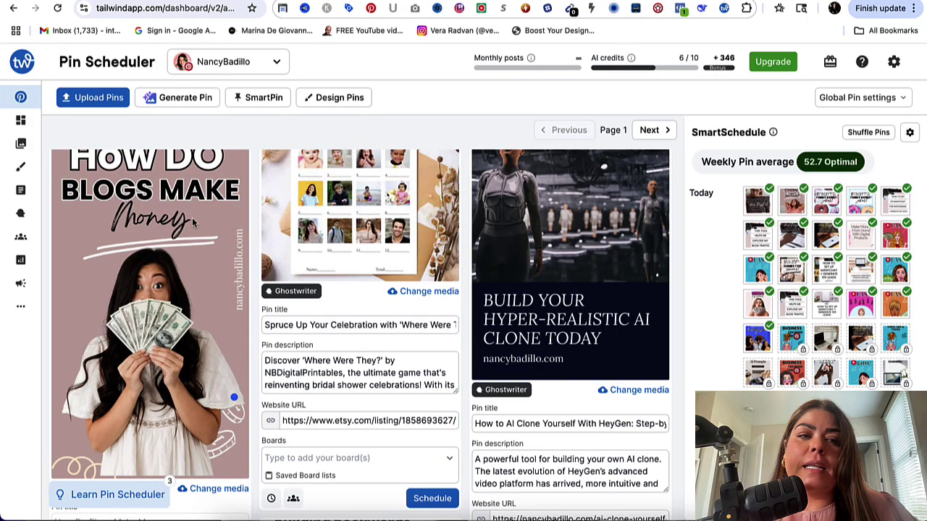
scroll(195, 224, "up", 1)
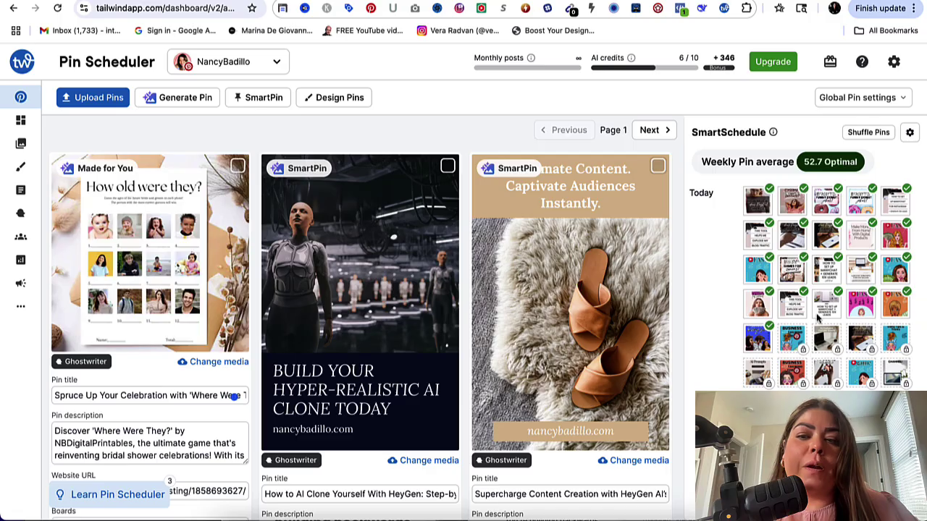
Inspect the posted and locked Pins in today's SmartSchedule
scroll(821, 318, "down", 2)
scroll(820, 320, "up", 2)
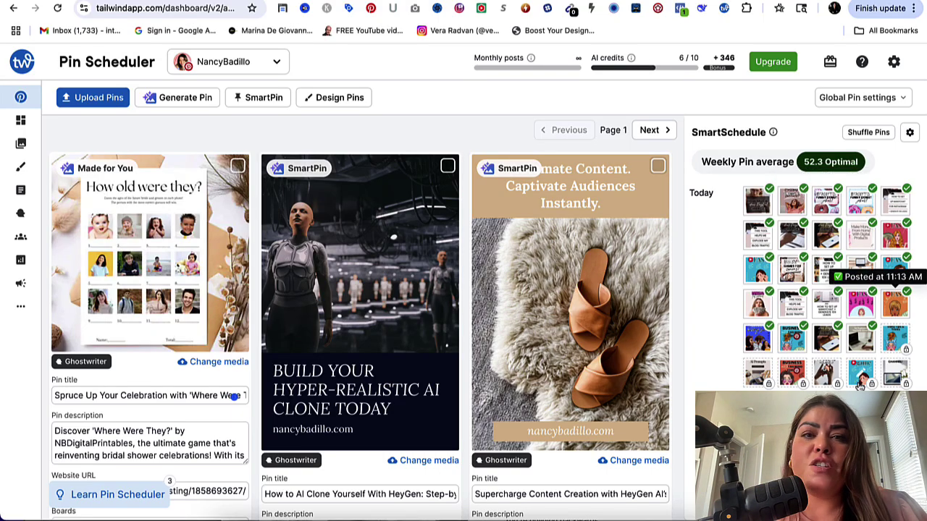
mouse_move(860, 386)
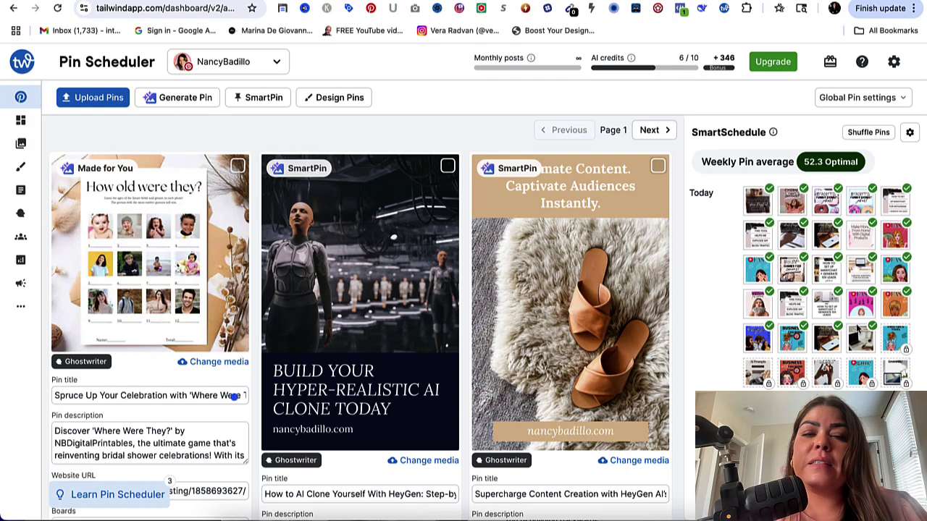
mouse_move(858, 329)
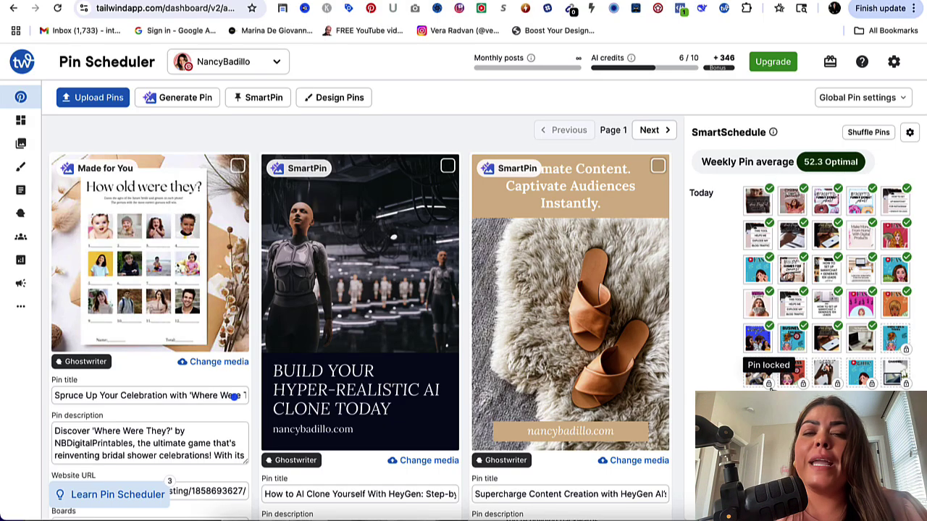
mouse_move(770, 387)
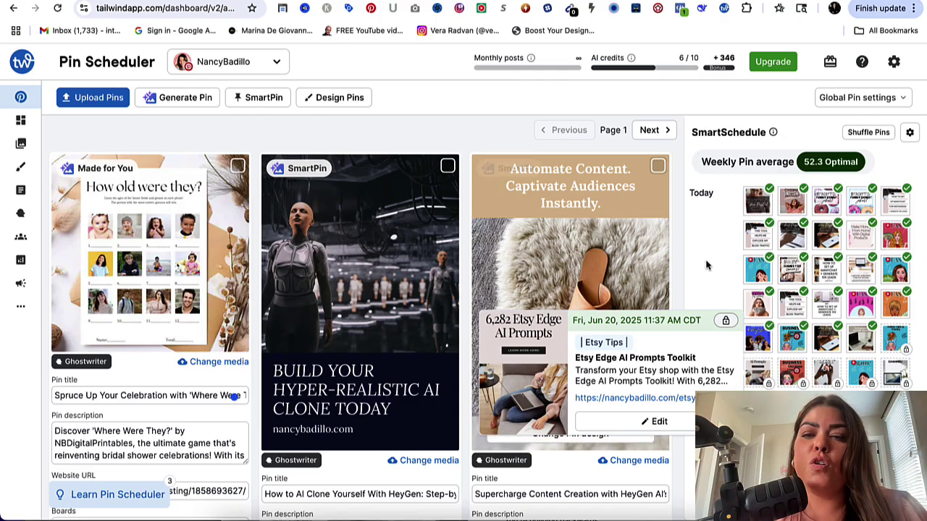
Review the SmartSchedule settings' daily time slots and the options for generating a new SmartSchedule, then close them without saving
left_click(911, 134)
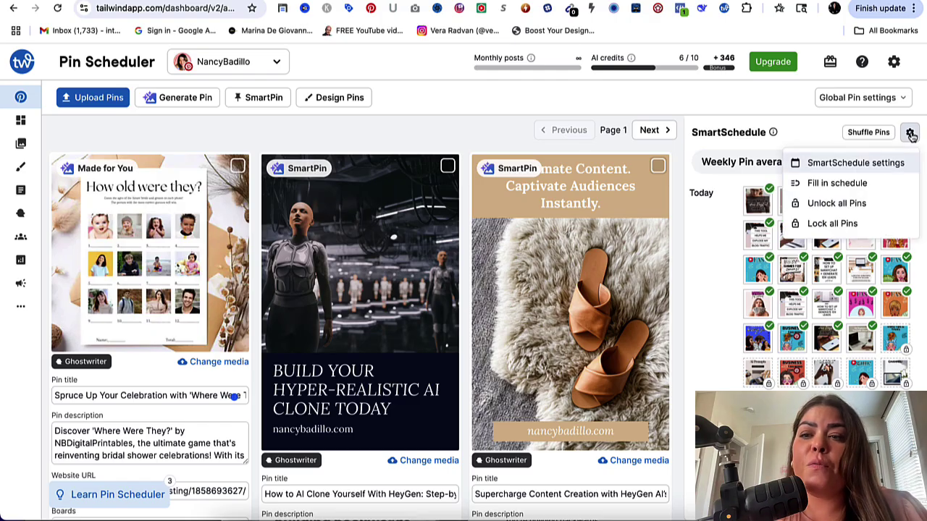
left_click(868, 167)
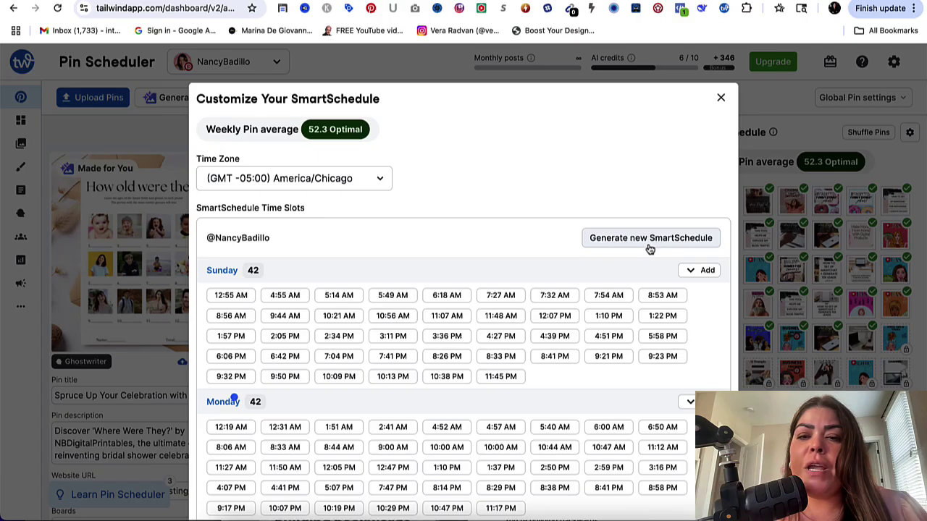
left_click(688, 246)
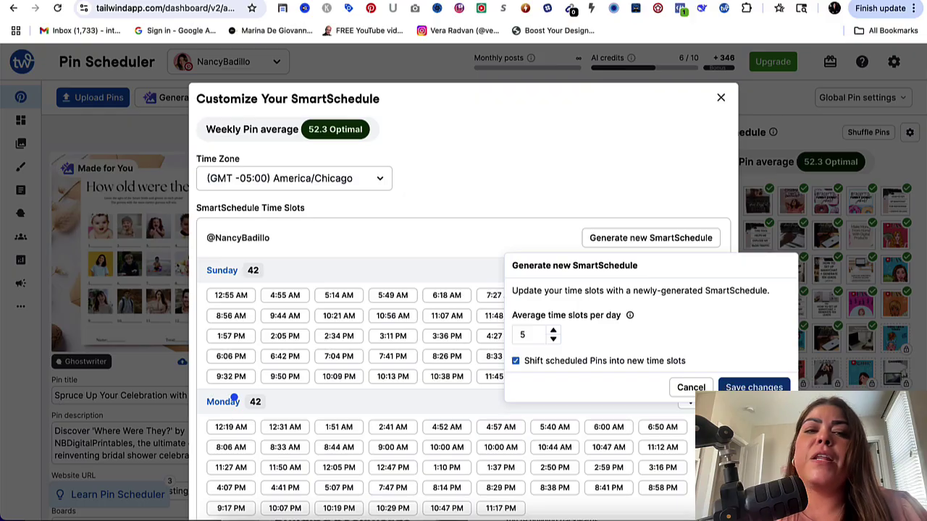
left_click(691, 387)
left_click(722, 101)
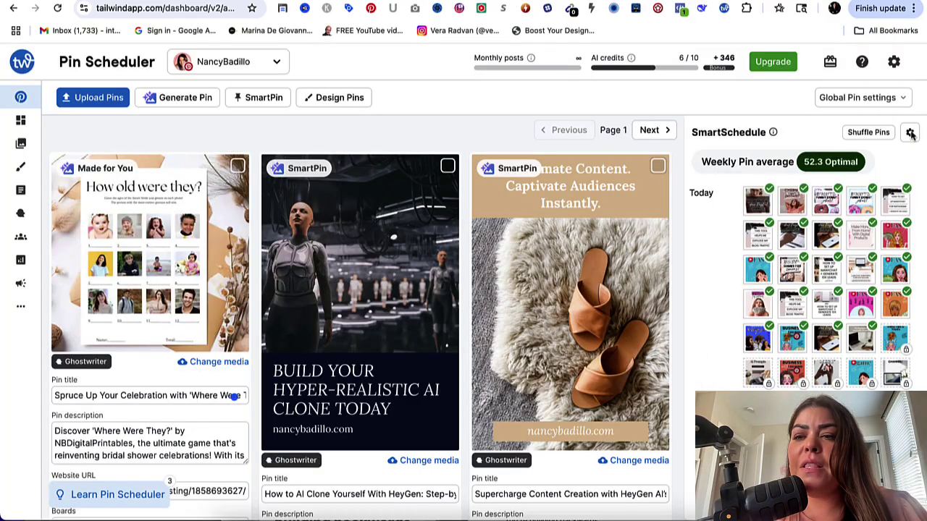
Review the Fill in schedule confirmation for shifting unlocked Pins into gaps, then cancel it
left_click(910, 133)
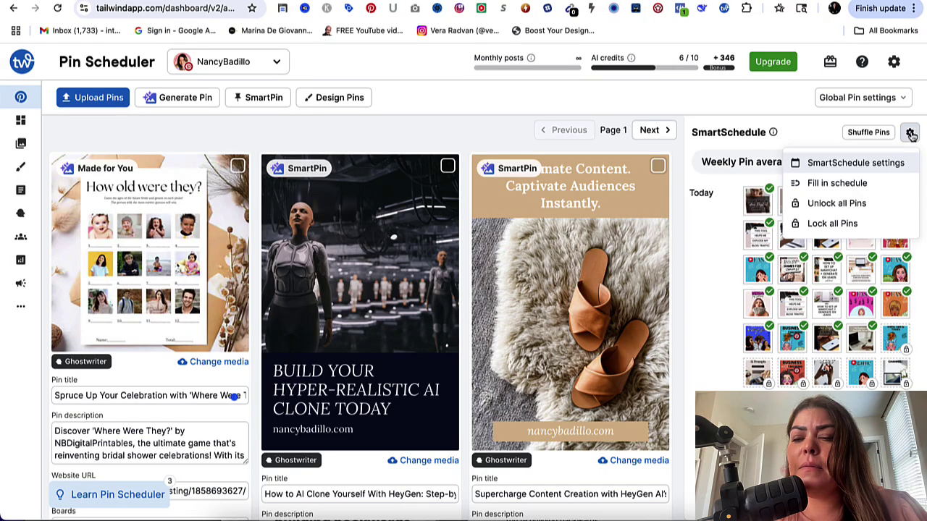
left_click(858, 184)
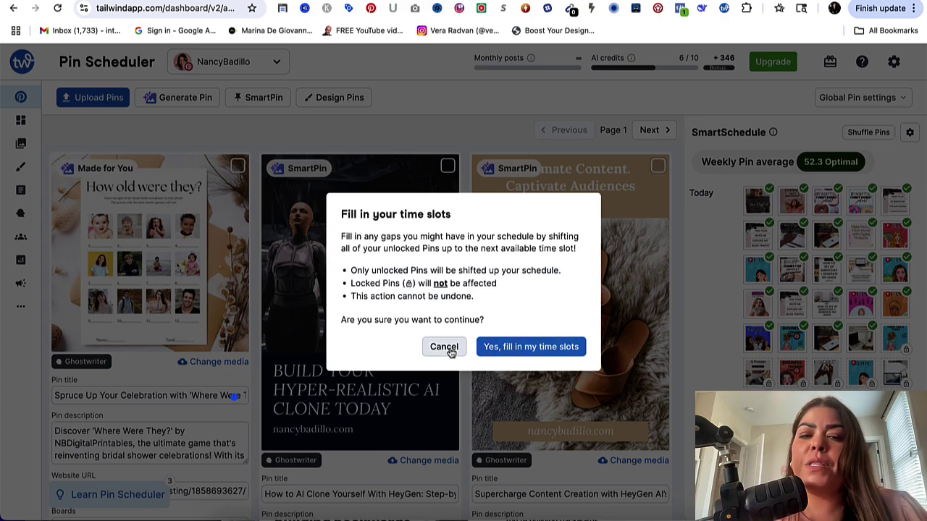
left_click(925, 200)
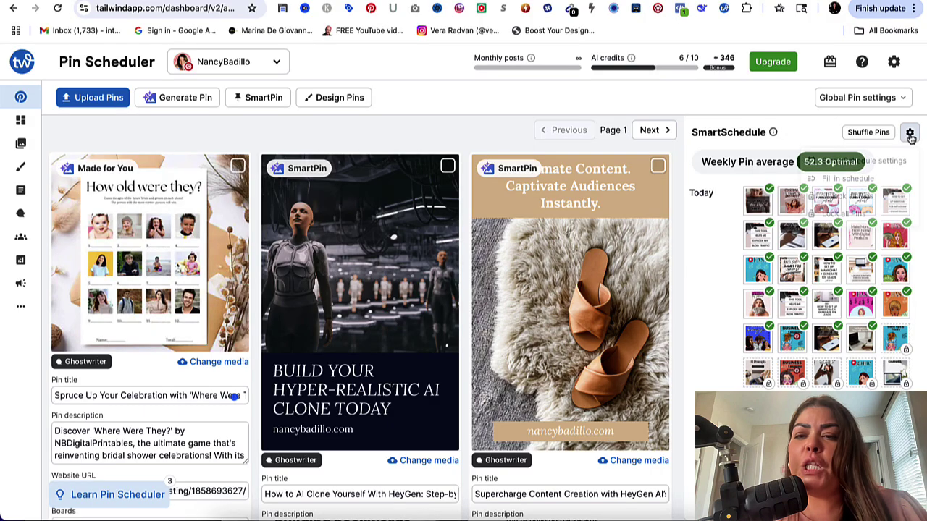
Review the confirmations for unlocking and for locking all scheduled Pins, cancelling both
left_click(910, 133)
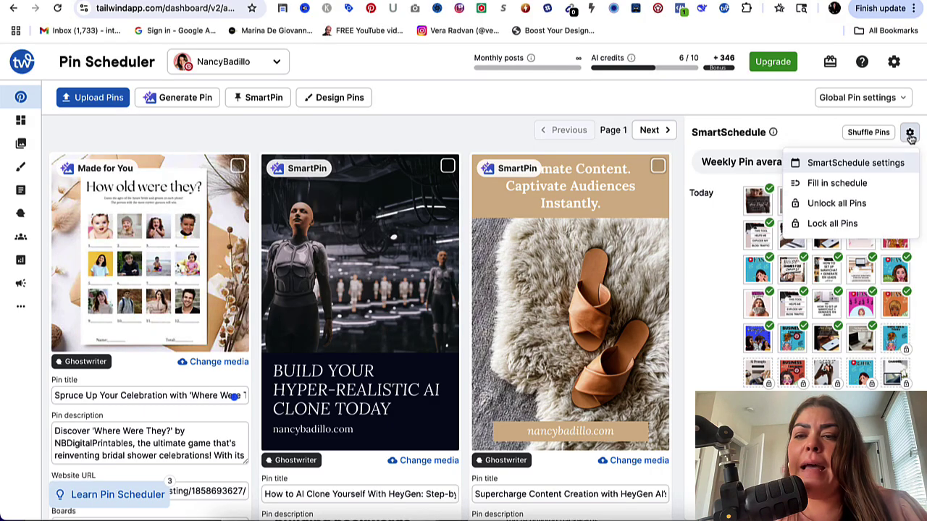
left_click(870, 205)
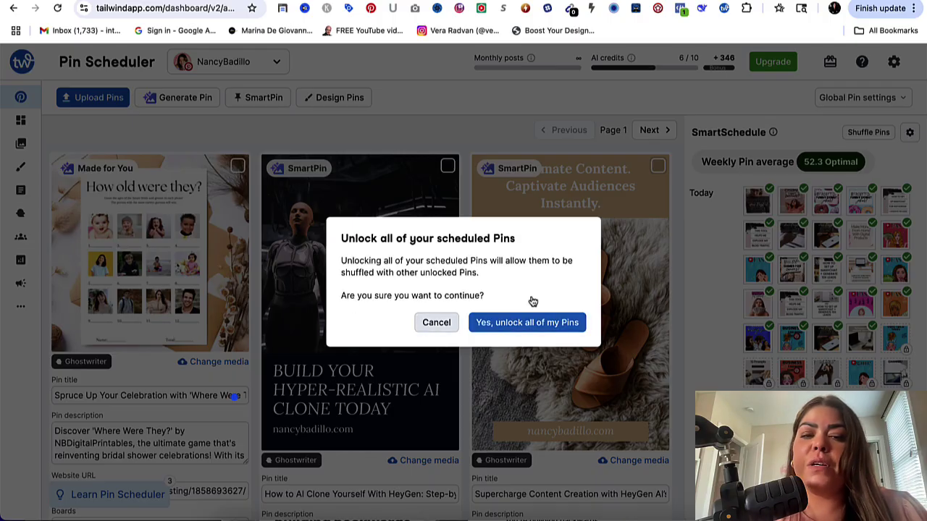
left_click(434, 325)
left_click(910, 135)
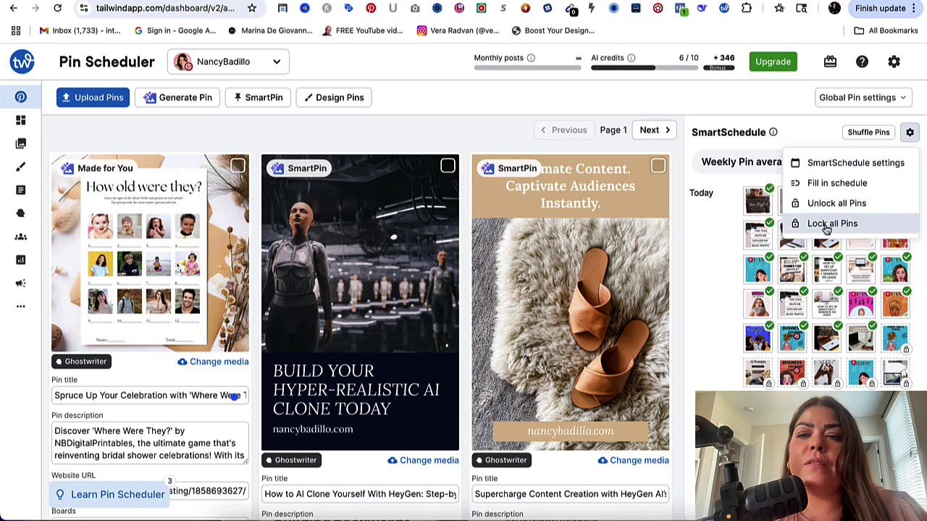
left_click(826, 228)
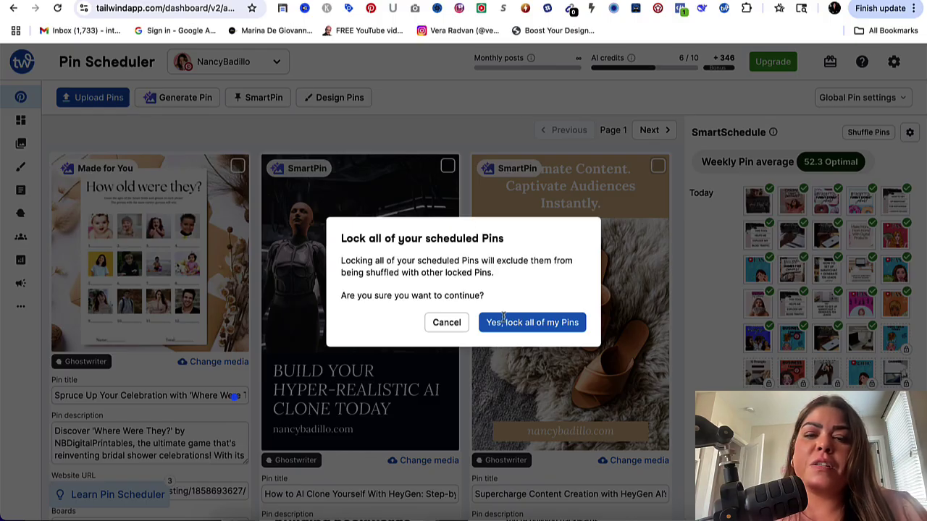
left_click(444, 323)
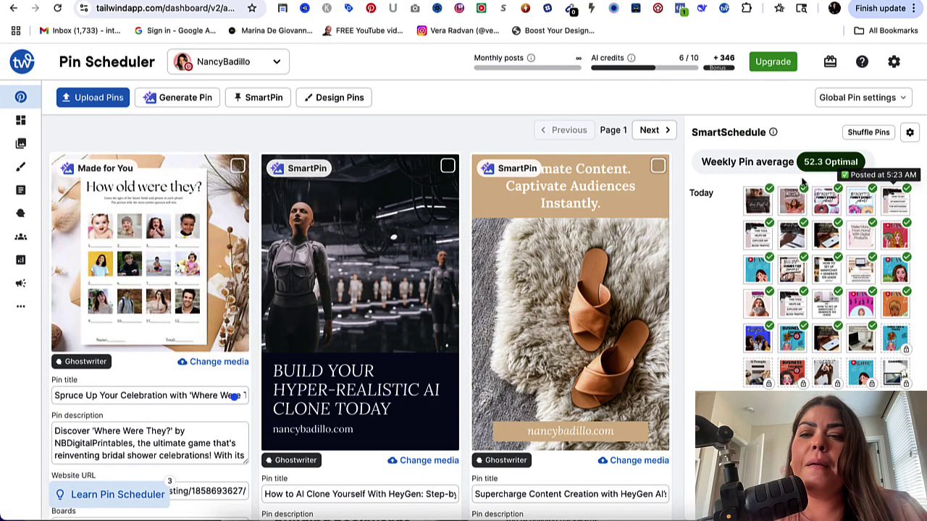
Look through the Pins queued in the SmartSchedule from today through Monday, June 23
scroll(801, 316, "down", 5)
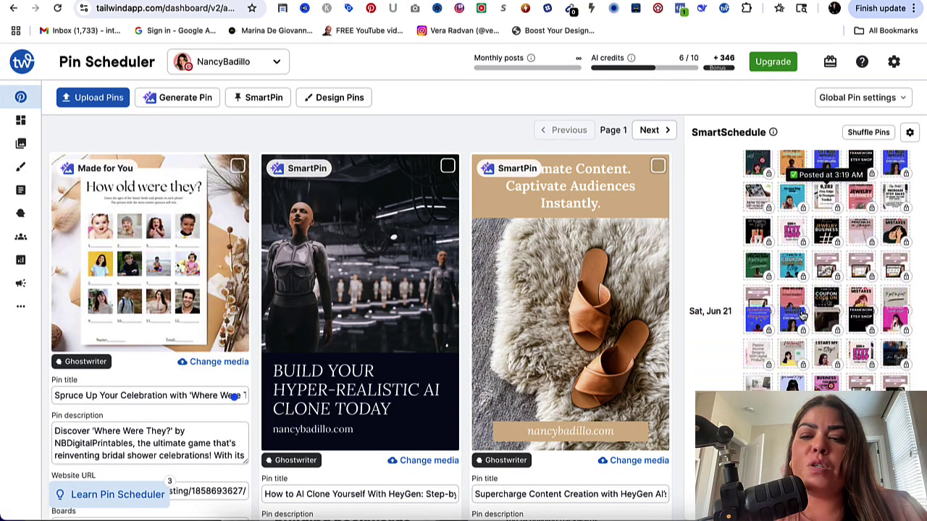
scroll(803, 316, "down", 2)
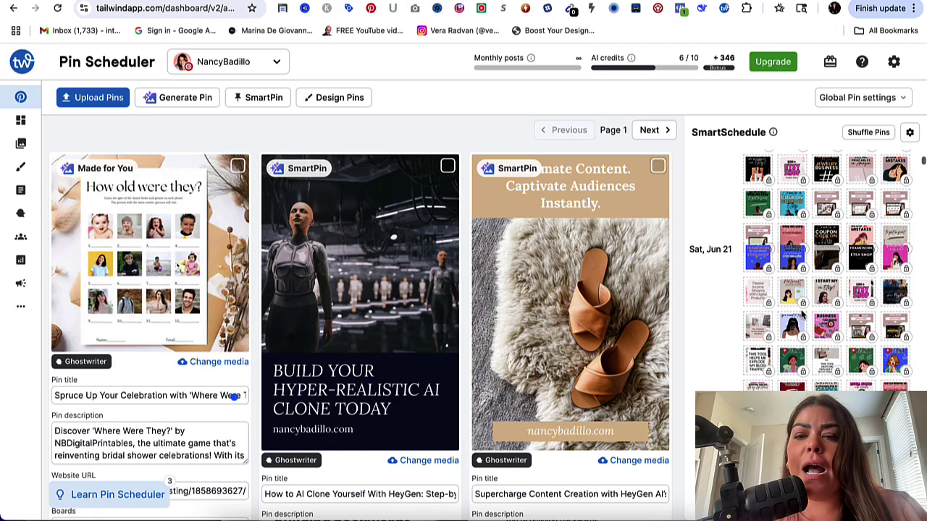
scroll(804, 341, "down", 5)
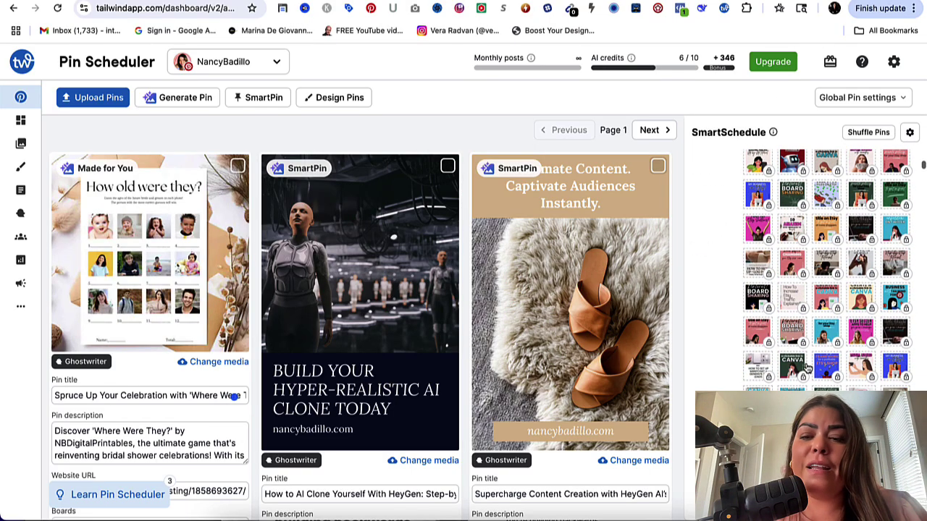
scroll(807, 362, "down", 6)
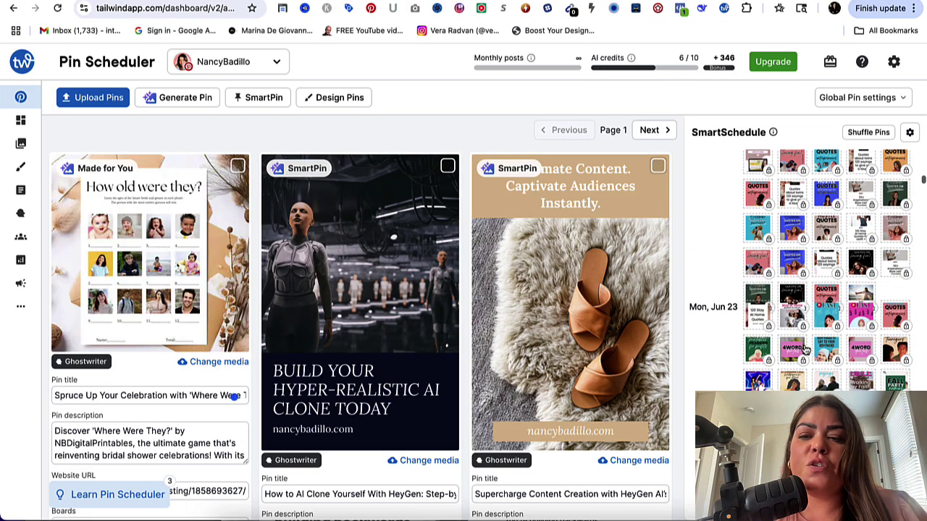
scroll(788, 229, "down", 5)
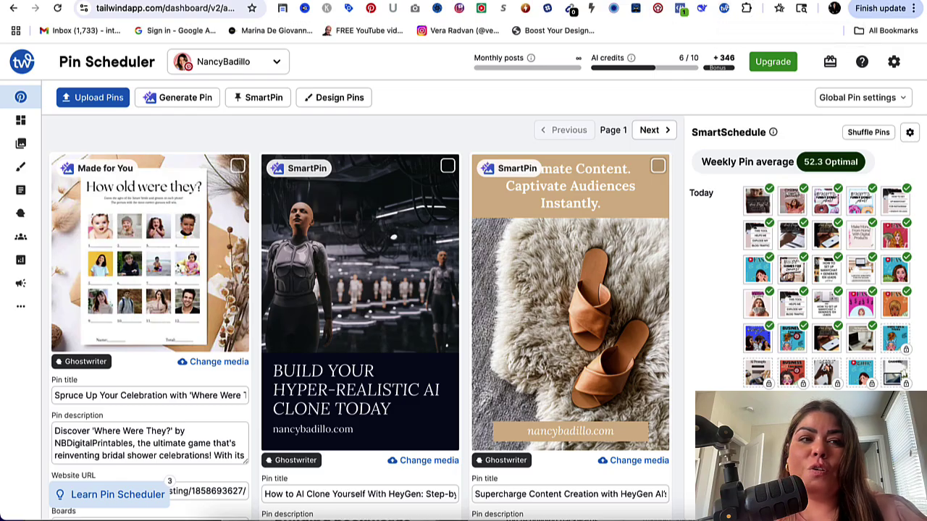
Switch to the NBDigitalPrintables Etsy shop and launch the Tailwind browser extension to select images from its listings
key("ctrl+Tab")
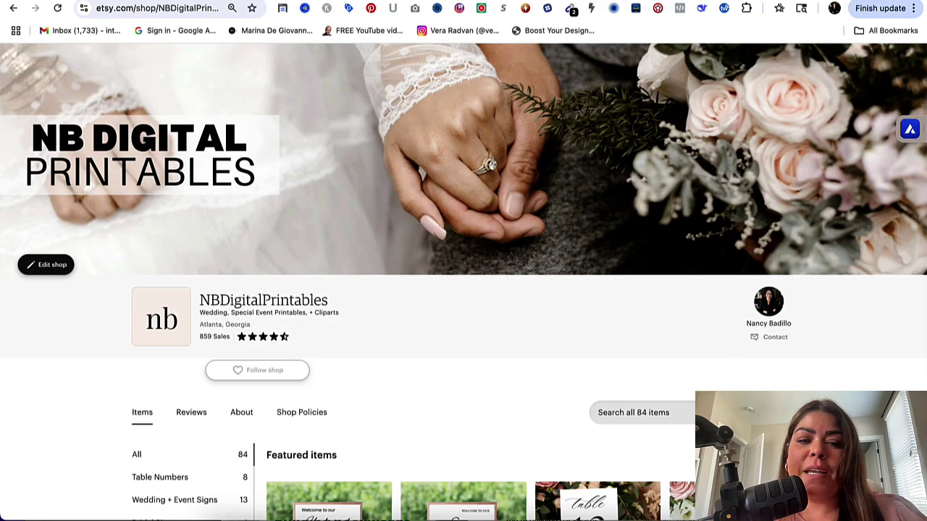
scroll(442, 184, "down", 2)
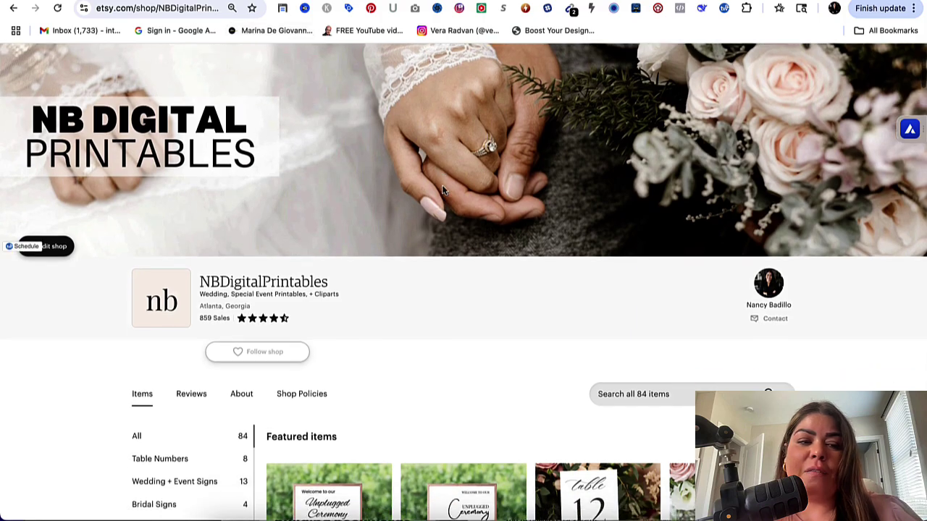
scroll(442, 188, "down", 5)
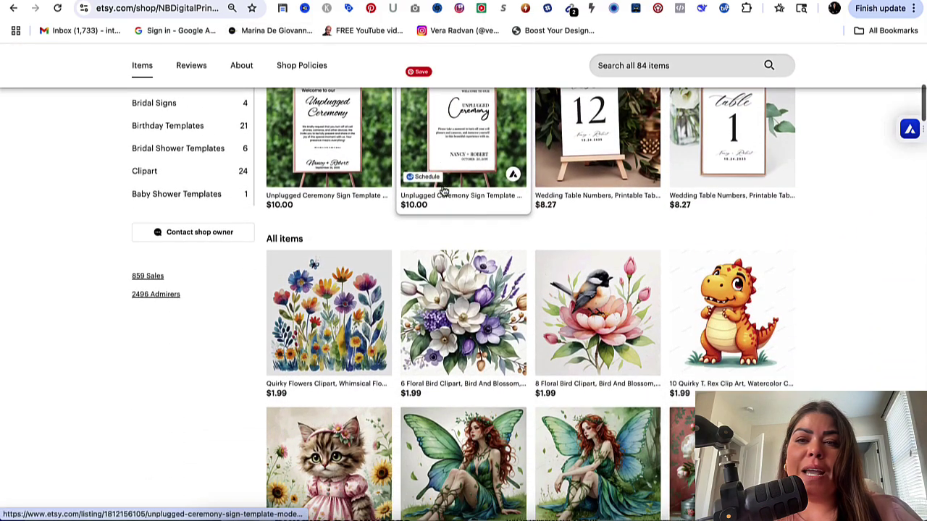
left_click(724, 8)
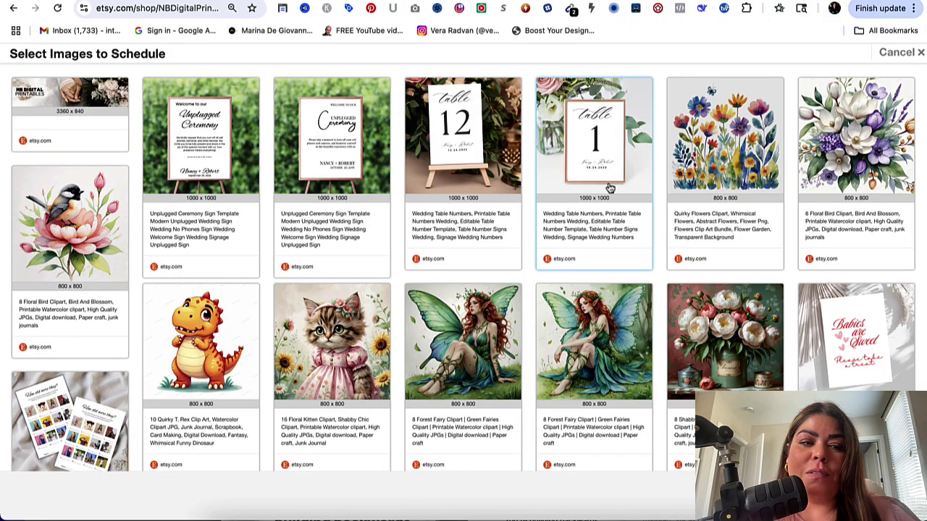
Select the first Wedding Placecards, When We Were Age Wedding Table Numbers, 16 Woman Face Clipart and 16 Cartoon Cat Clipart images for scheduling
scroll(598, 231, "down", 3)
scroll(598, 232, "down", 3)
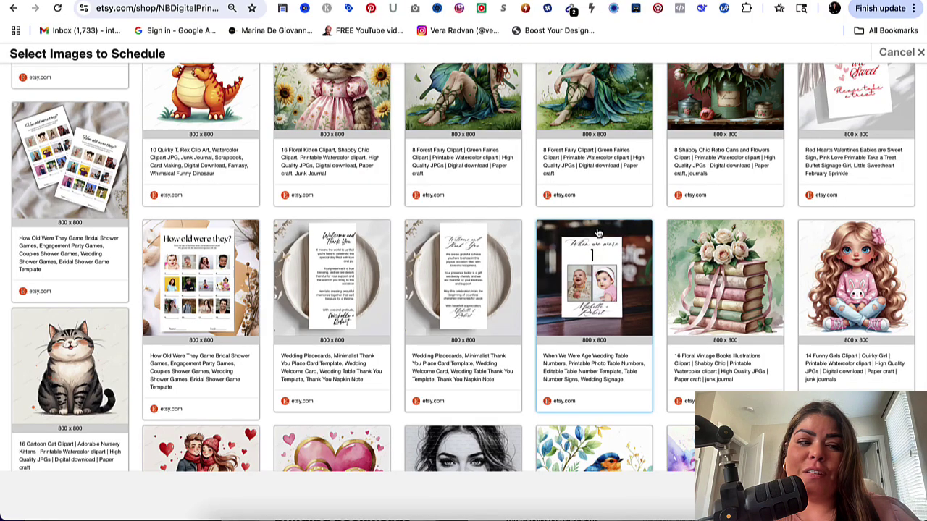
scroll(598, 231, "up", 3)
scroll(598, 231, "down", 8)
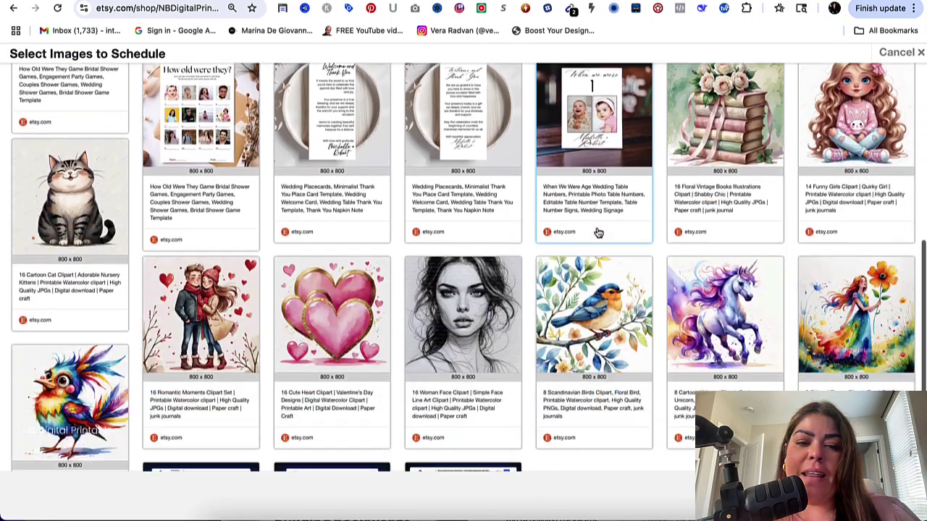
scroll(598, 231, "down", 2)
scroll(598, 231, "up", 10)
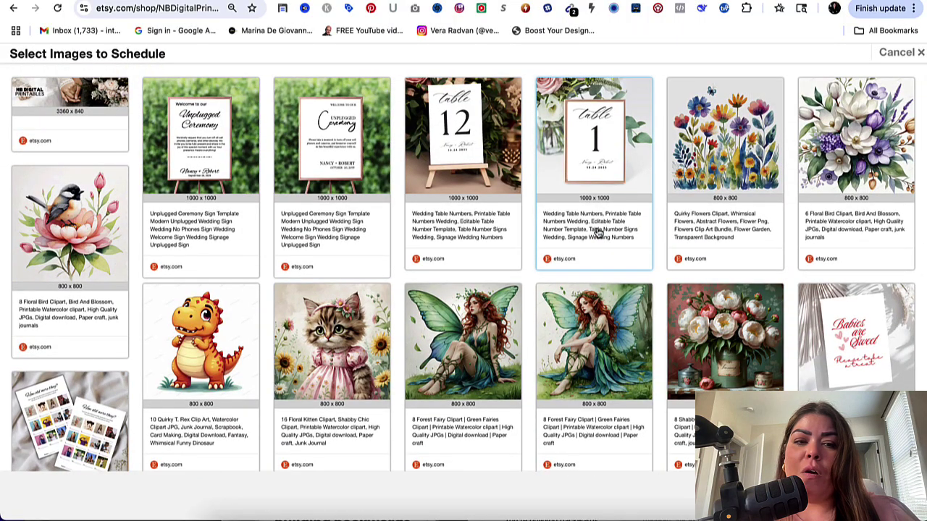
scroll(598, 232, "down", 5)
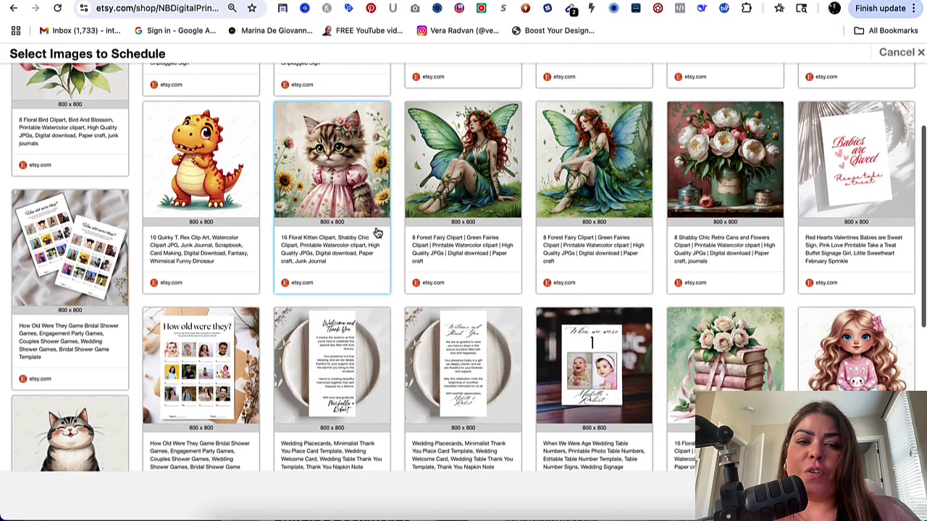
scroll(329, 259, "down", 3)
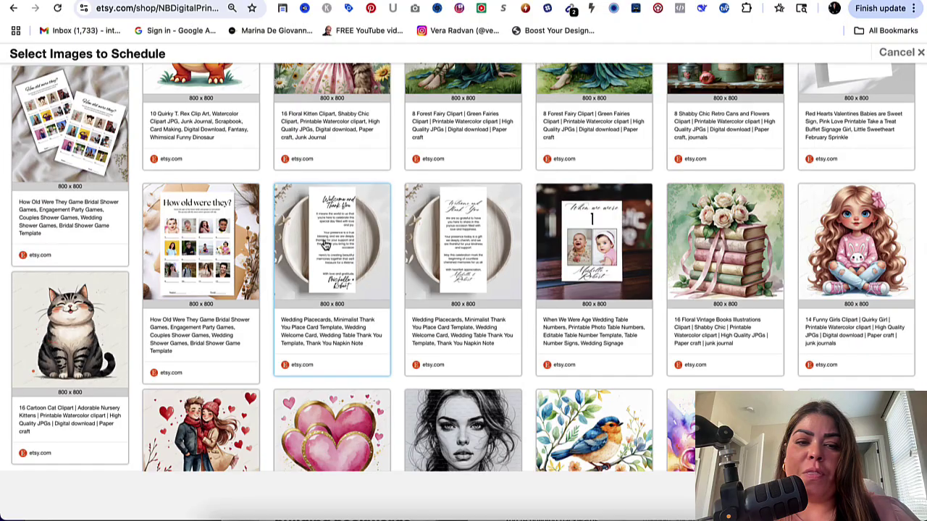
left_click(328, 263)
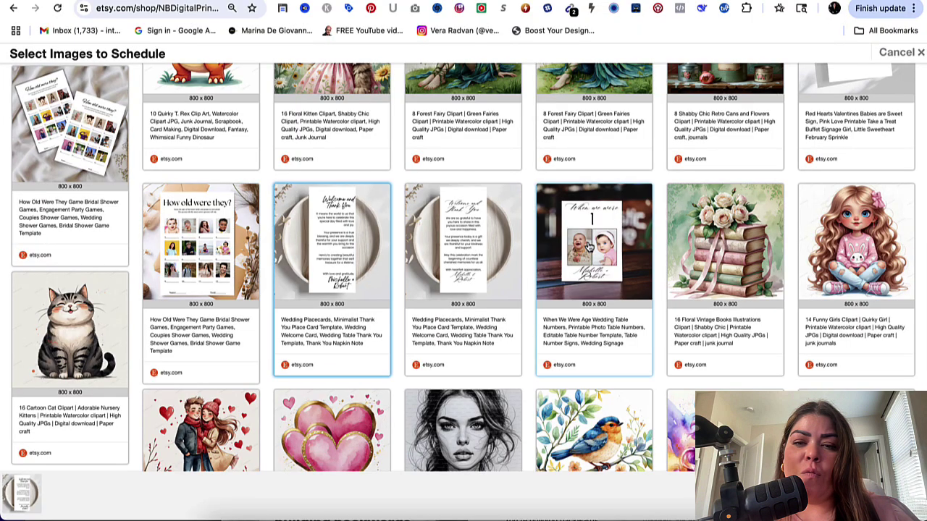
left_click(593, 253)
scroll(610, 330, "down", 5)
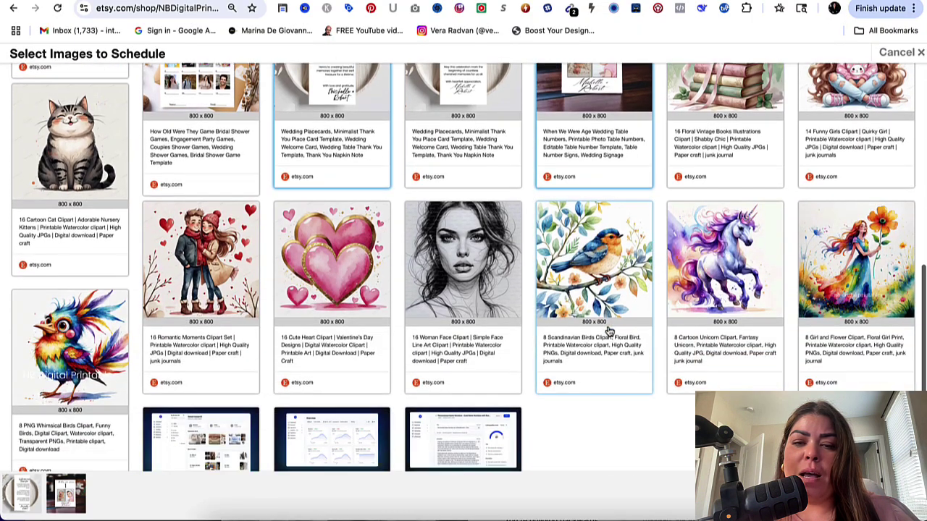
left_click(451, 243)
left_click(99, 175)
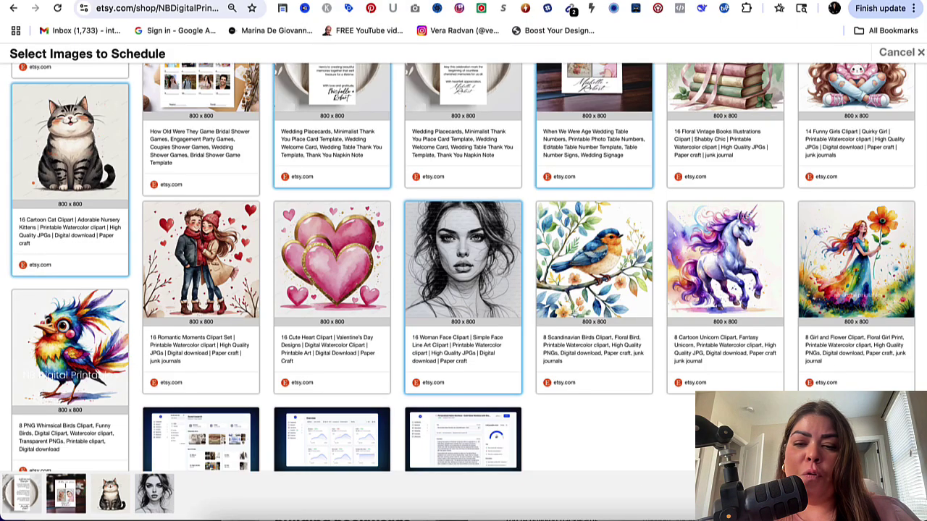
Send the four selected Etsy images to Tailwind's Pin Scheduler and review the new drafts' titles, descriptions, links and board fields
left_click(688, 507)
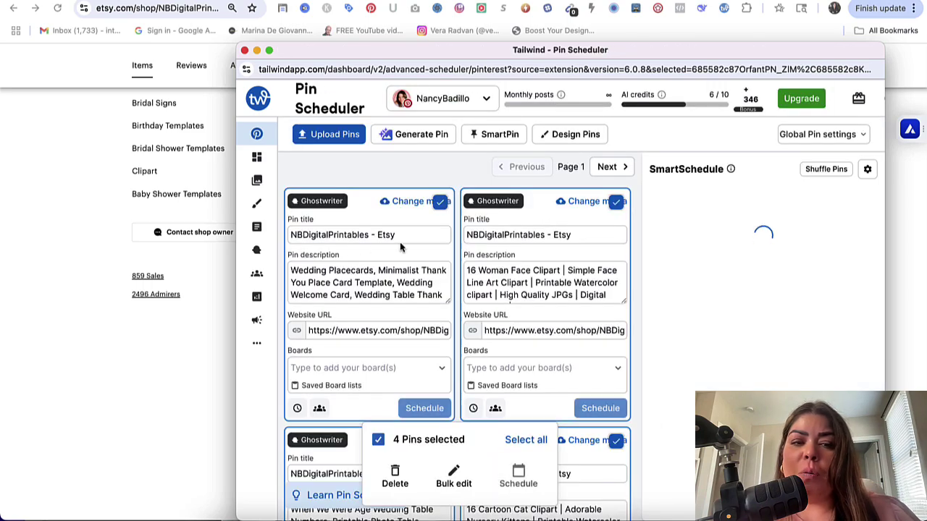
scroll(520, 382, "down", 5)
scroll(553, 311, "down", 1)
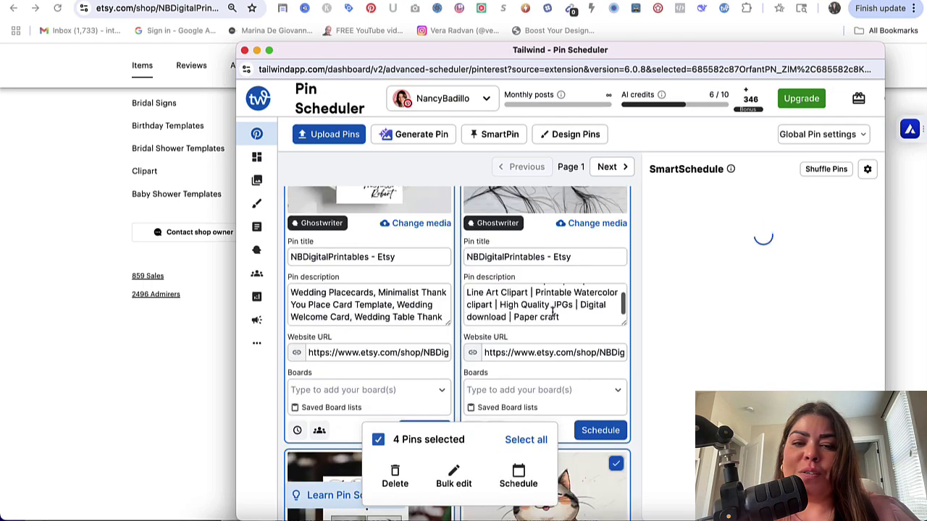
scroll(552, 312, "down", 3)
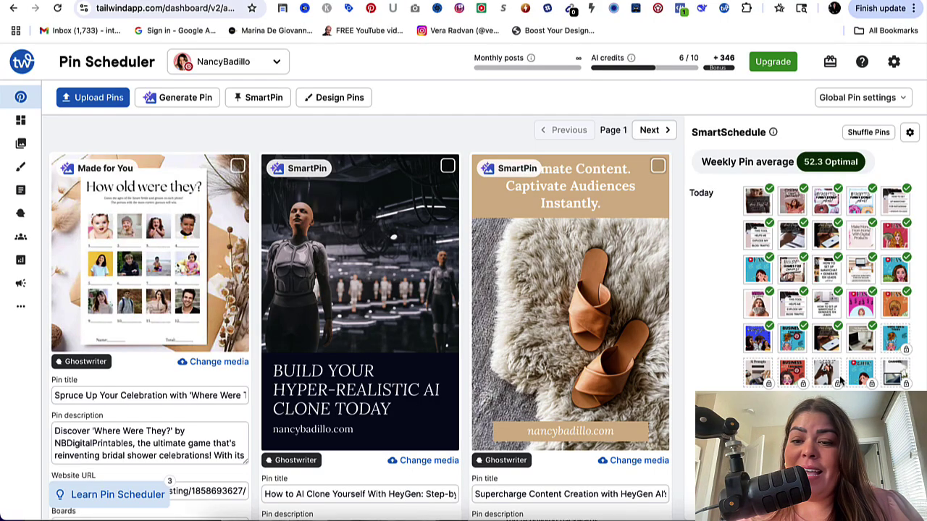
Look through the locked Pins in the main Pin Scheduler's SmartSchedule up to the end of Tuesday, June 24
scroll(861, 253, "down", 5)
scroll(840, 382, "down", 5)
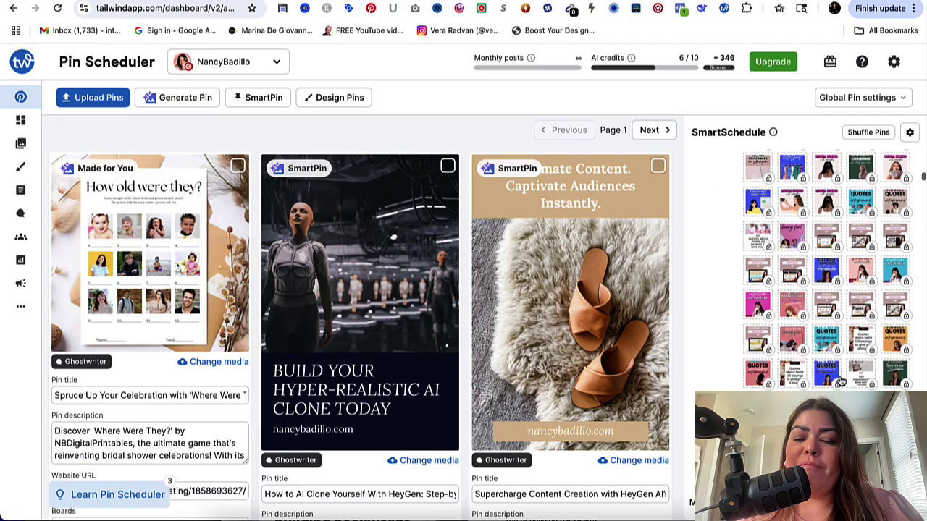
scroll(841, 382, "down", 3)
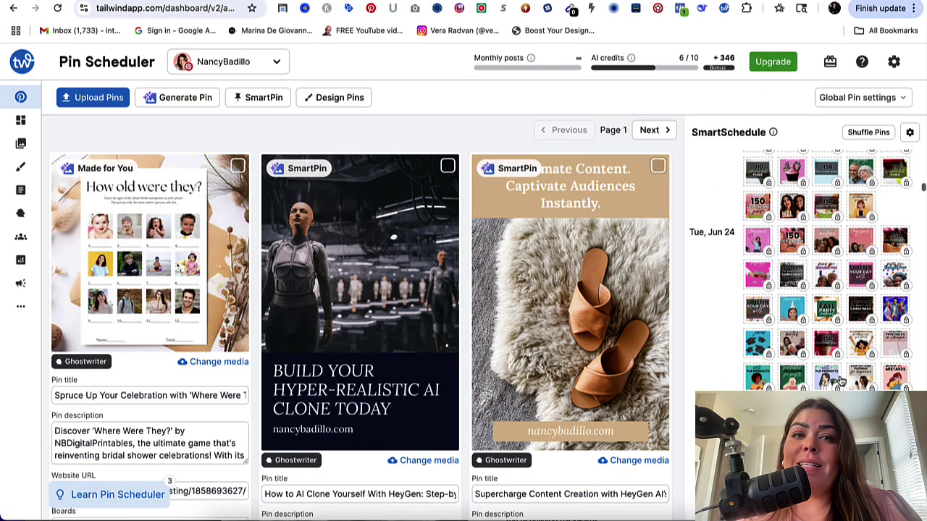
scroll(840, 382, "down", 3)
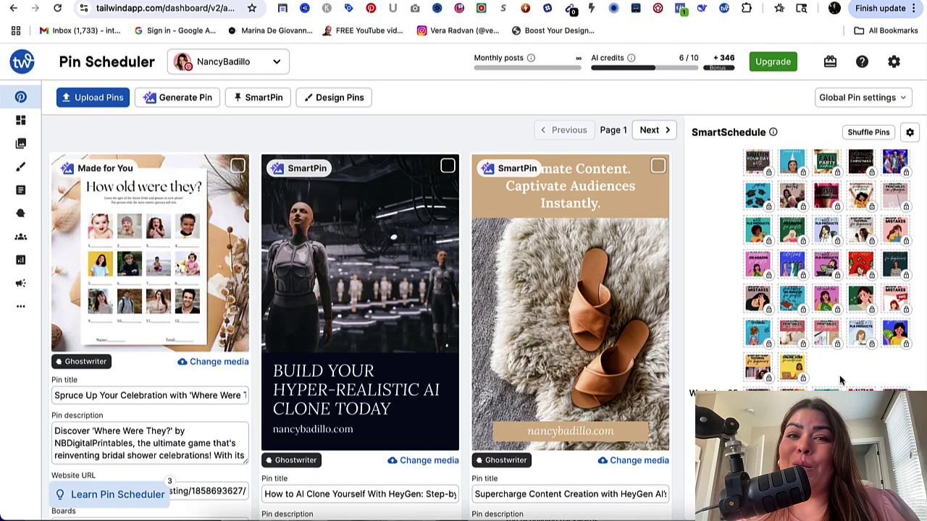
Examine the scheduled Pins in the SmartSchedule from Wednesday, June 25 to Monday, June 30, previewing one Pin on Sunday, June 29
scroll(845, 331, "down", 5)
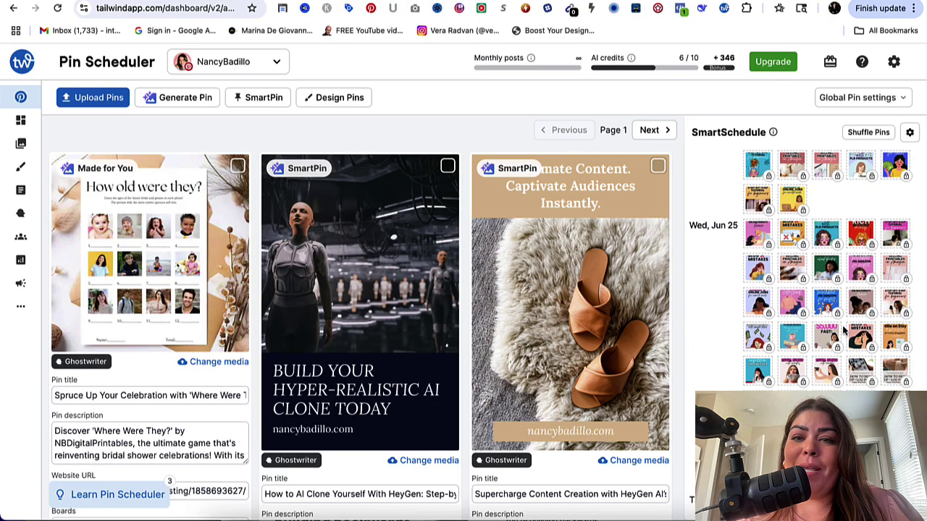
scroll(844, 331, "down", 5)
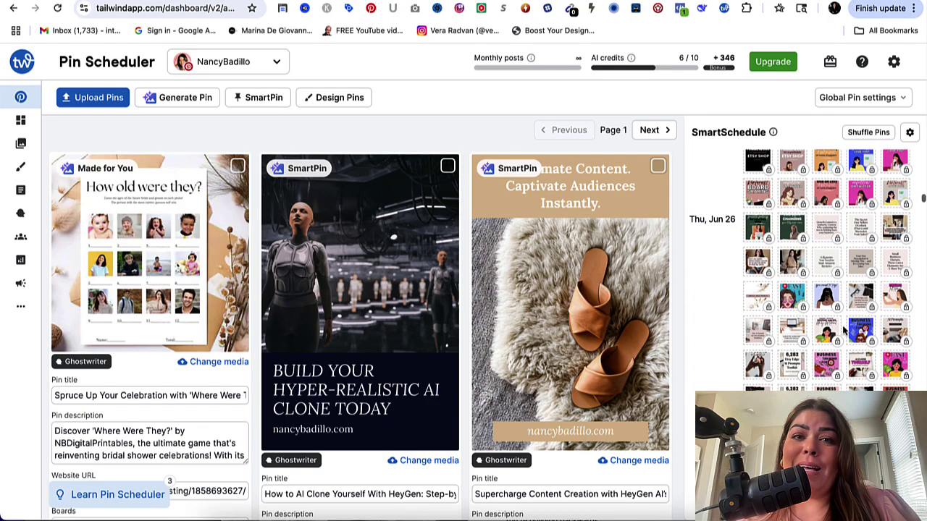
scroll(838, 312, "down", 10)
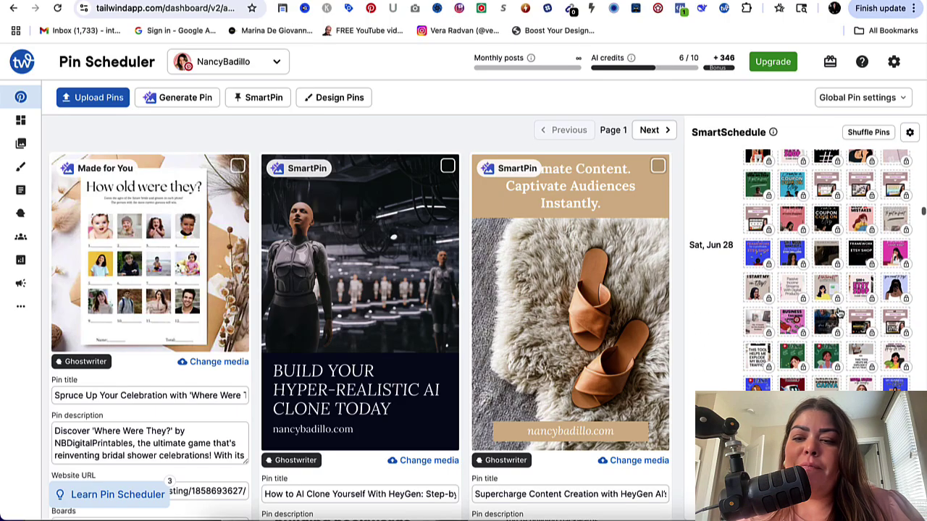
scroll(837, 311, "down", 1)
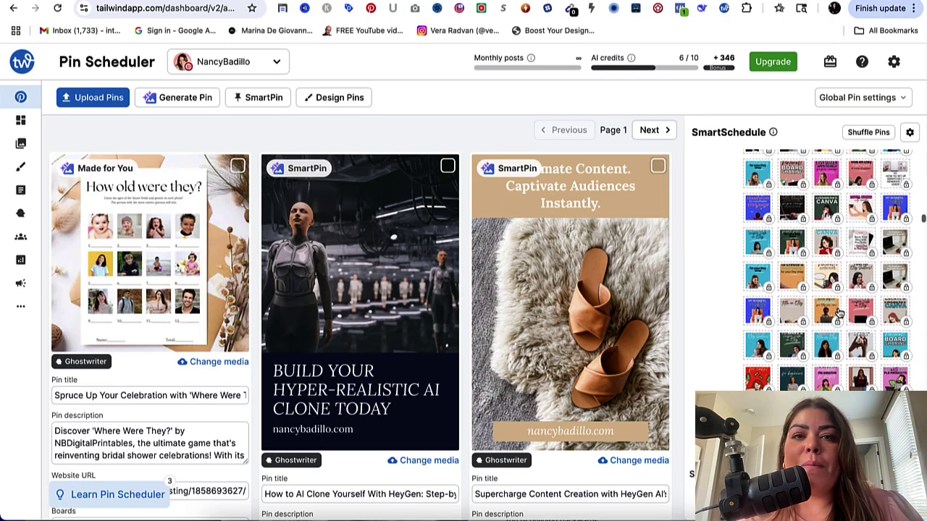
scroll(824, 373, "down", 3)
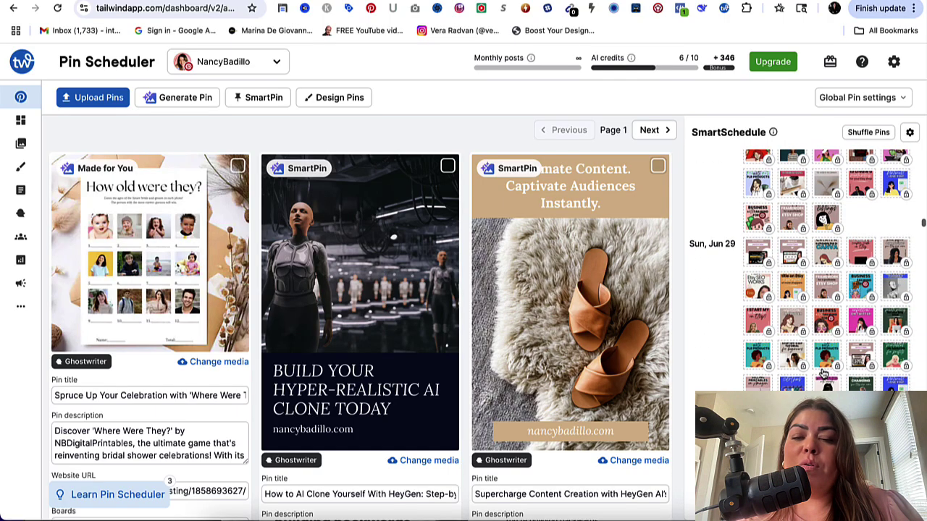
scroll(824, 374, "down", 3)
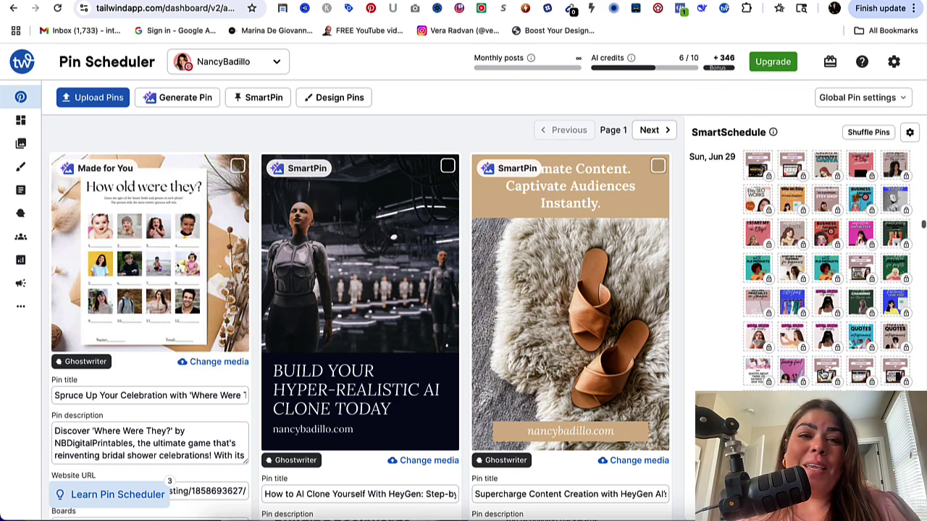
mouse_move(823, 373)
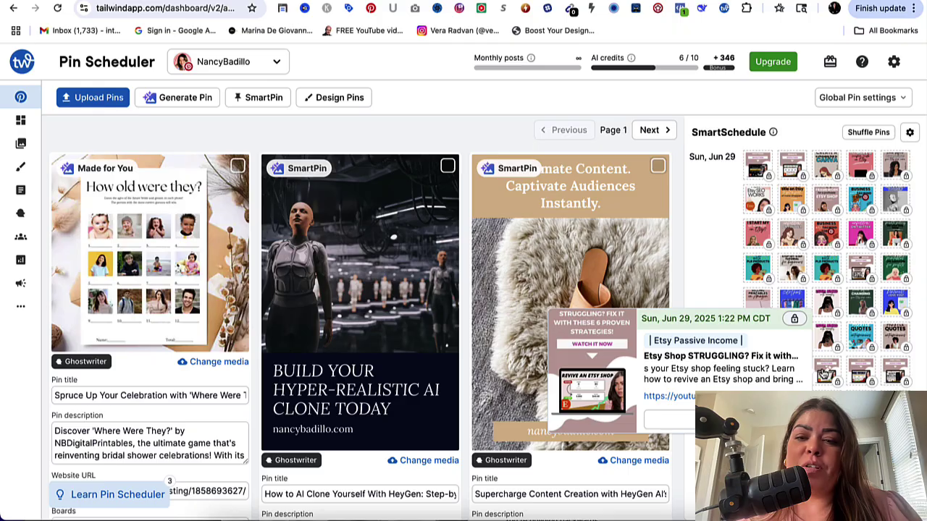
scroll(860, 288, "down", 5)
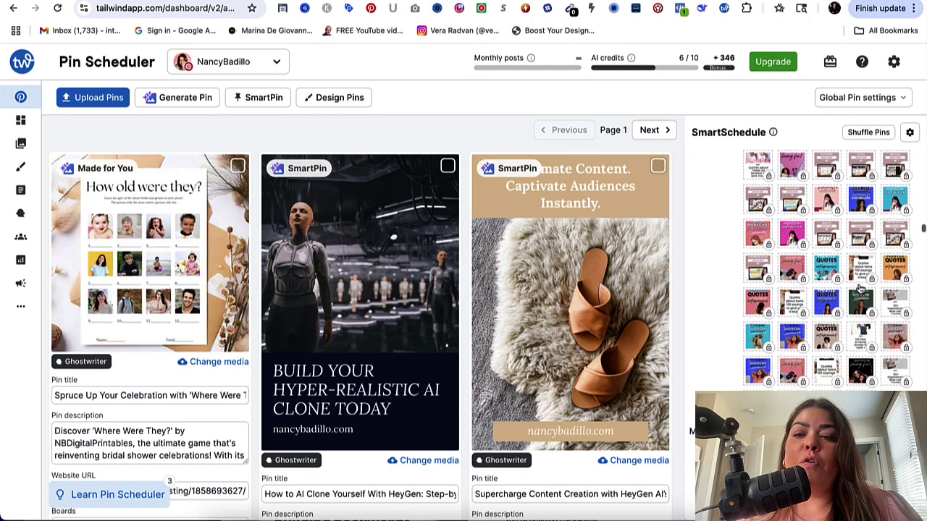
scroll(818, 304, "down", 5)
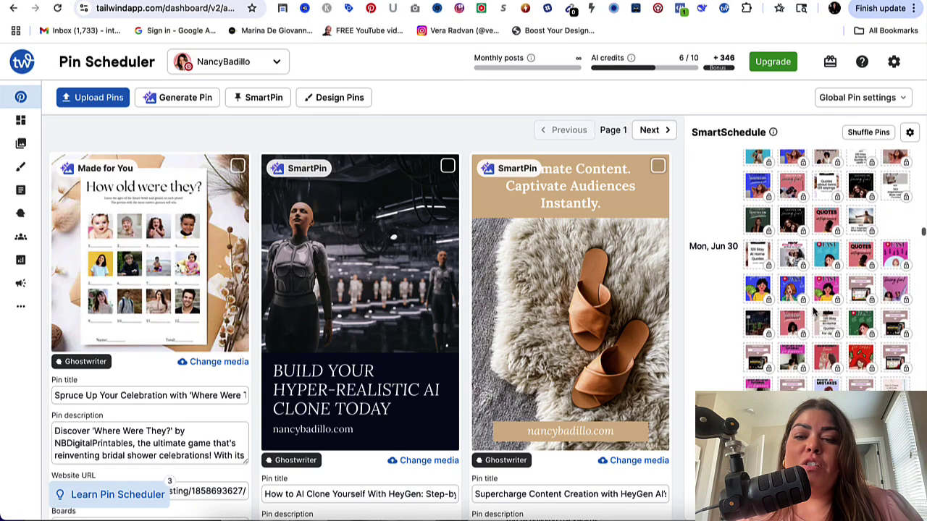